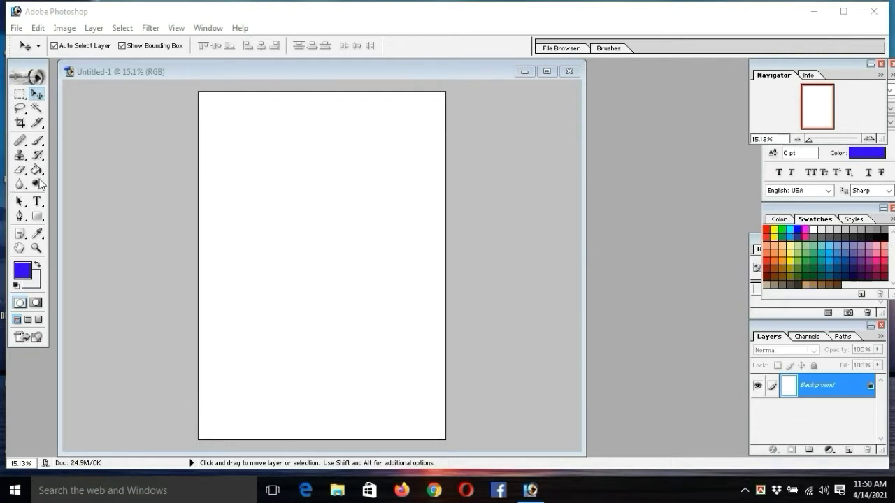
Draw a four-anchor curved S-shaped pen path down the upper middle of the page.
left_click(19, 202)
left_click(19, 202)
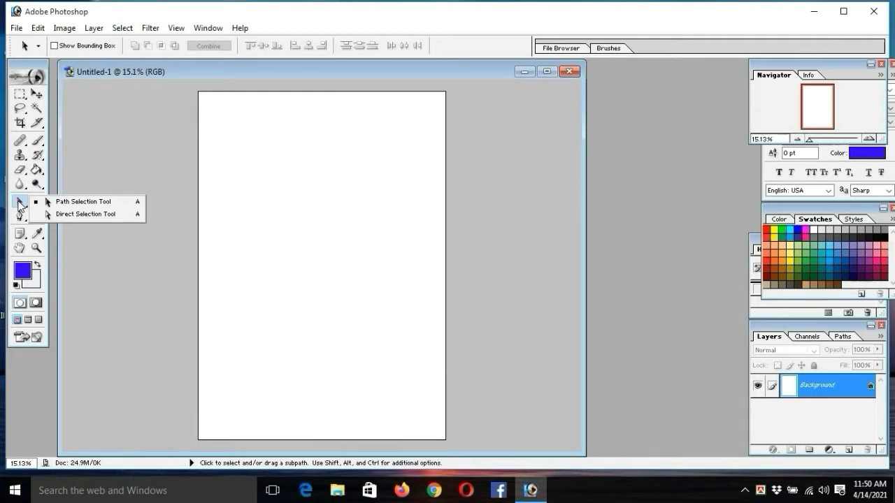
left_click(91, 164)
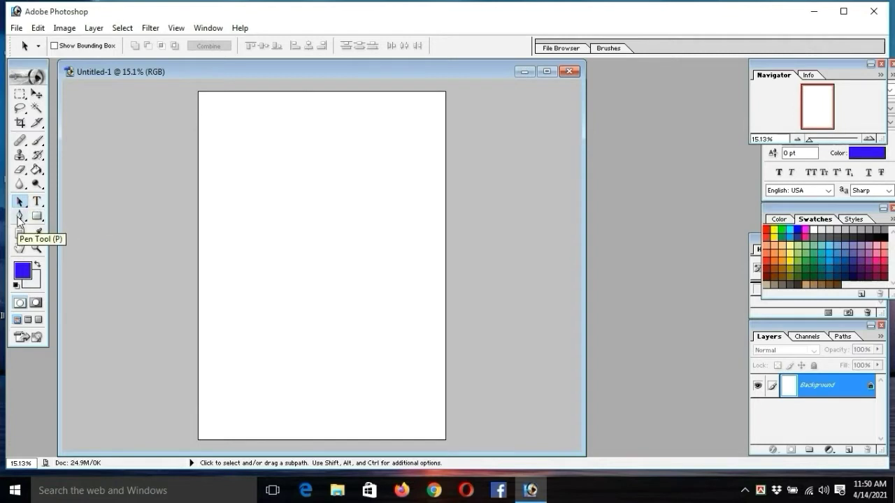
left_click(19, 216)
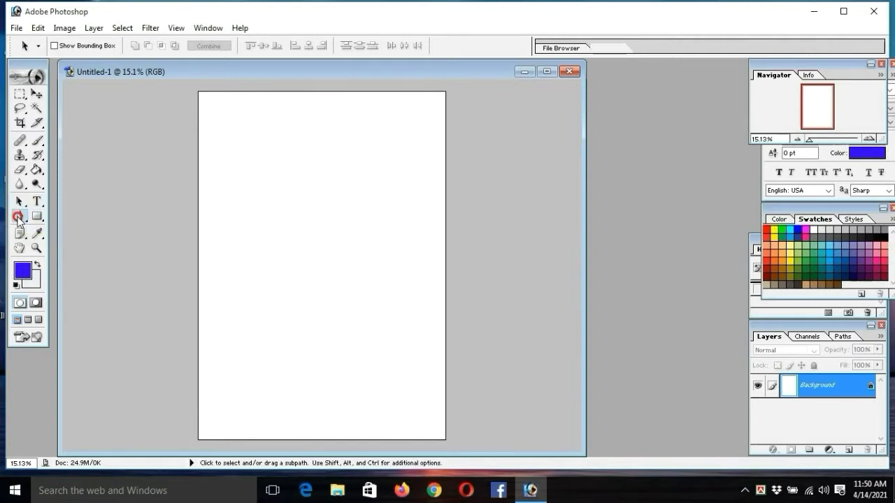
left_click(273, 276)
left_click_drag(296, 219, 334, 197)
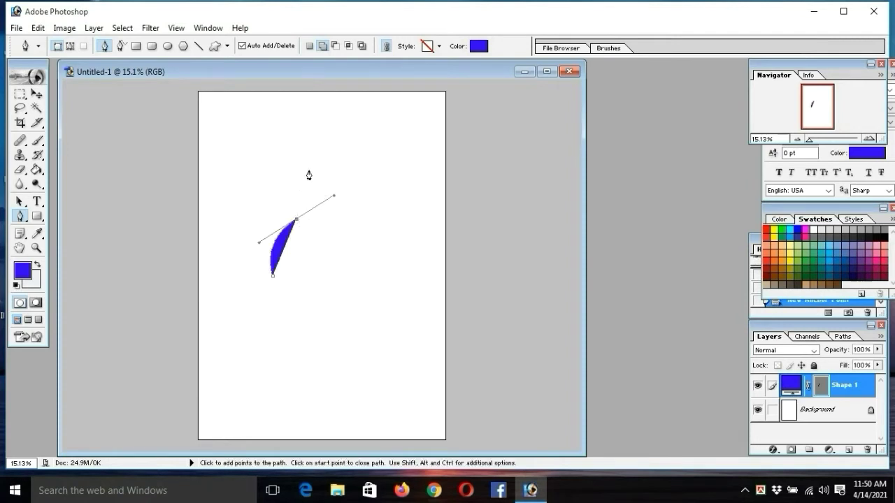
left_click_drag(334, 163, 319, 149)
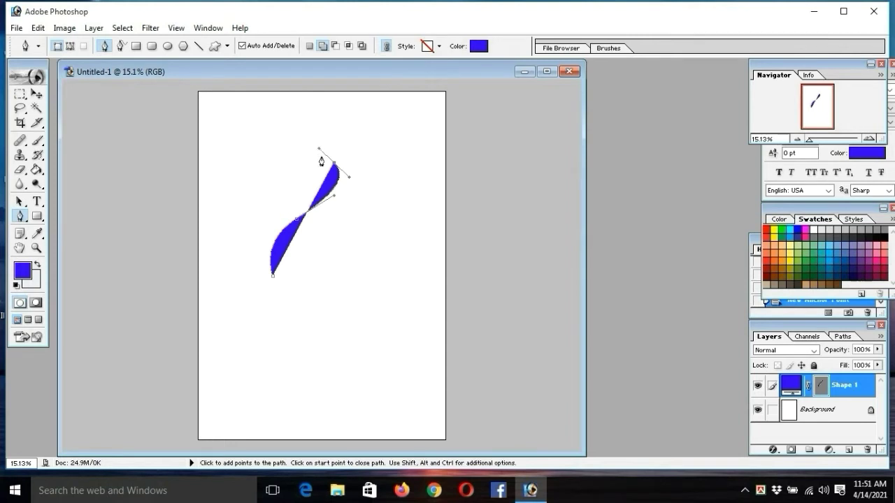
left_click_drag(326, 110, 304, 104)
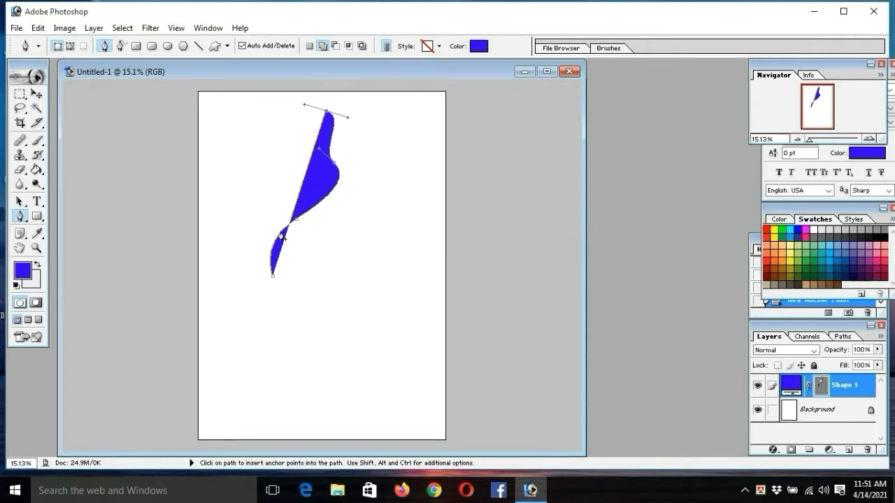
Set the Shape 1 layer's opacity to 0% so only the path outline shows.
left_click(878, 350)
left_click_drag(879, 361, 811, 364)
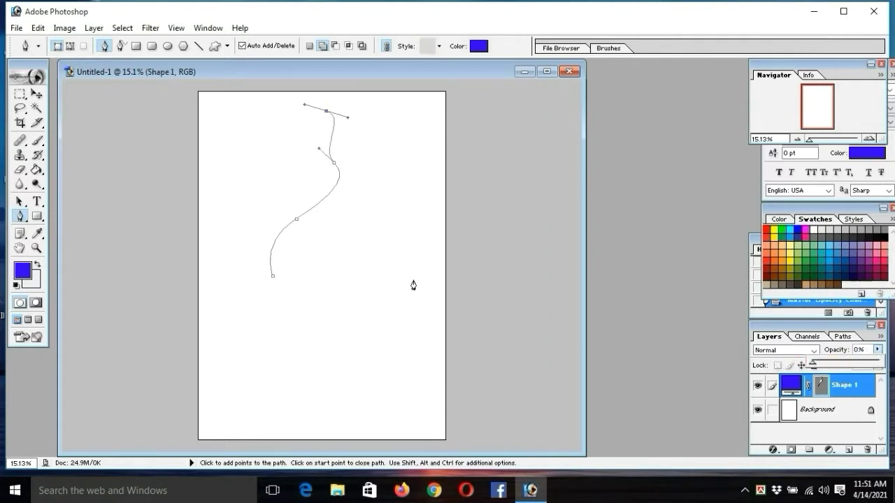
left_click(19, 201)
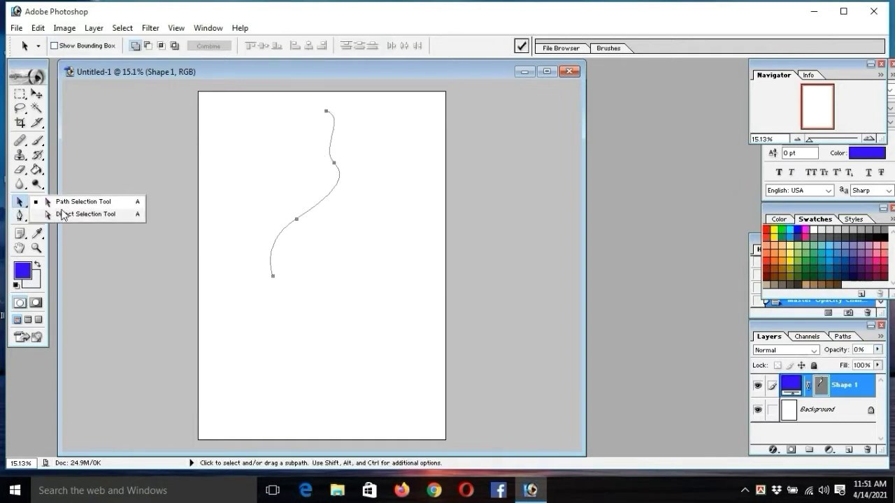
Nudge the whole S-curve path slightly right and lower, then pick Direct Selection.
left_click(93, 202)
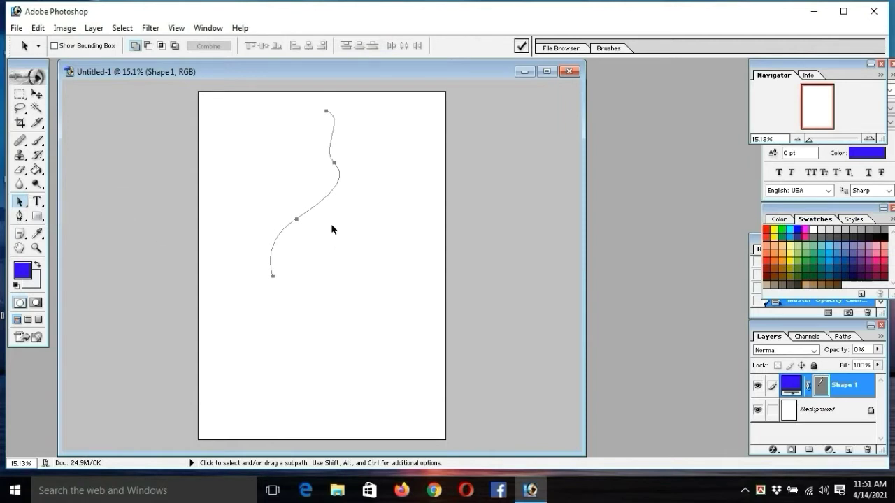
mouse_move(322, 201)
left_mouse_down()
mouse_move(346, 231)
mouse_move(297, 224)
mouse_move(323, 215)
left_mouse_up()
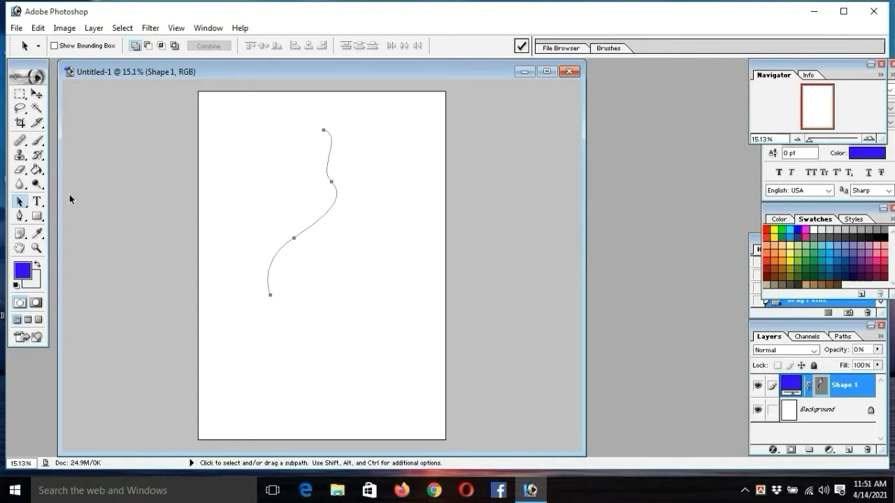
left_click(19, 202)
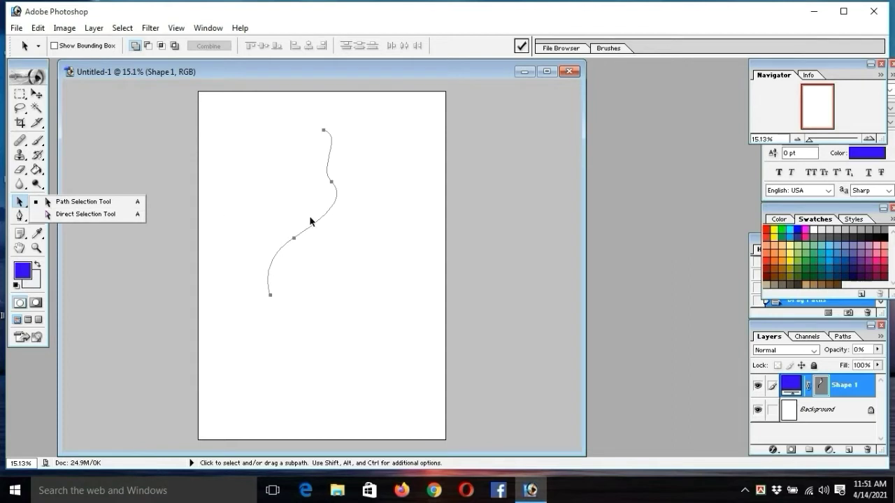
left_click_drag(310, 226, 293, 223)
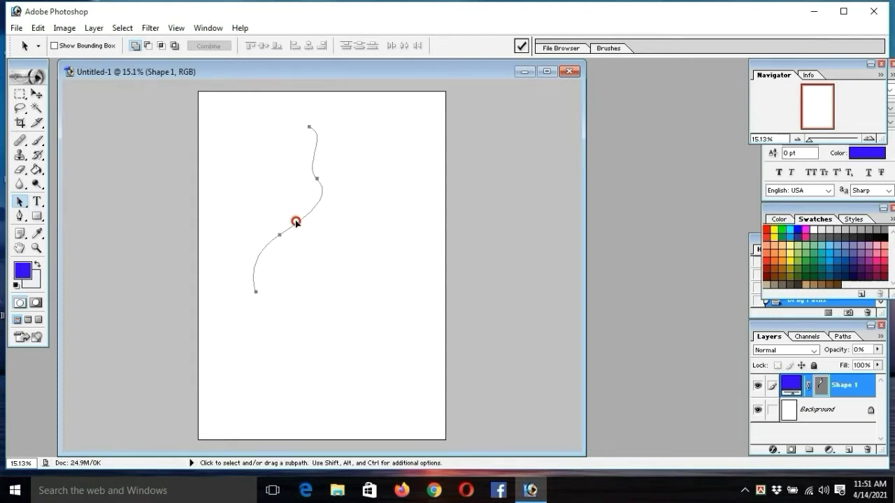
left_click(37, 93)
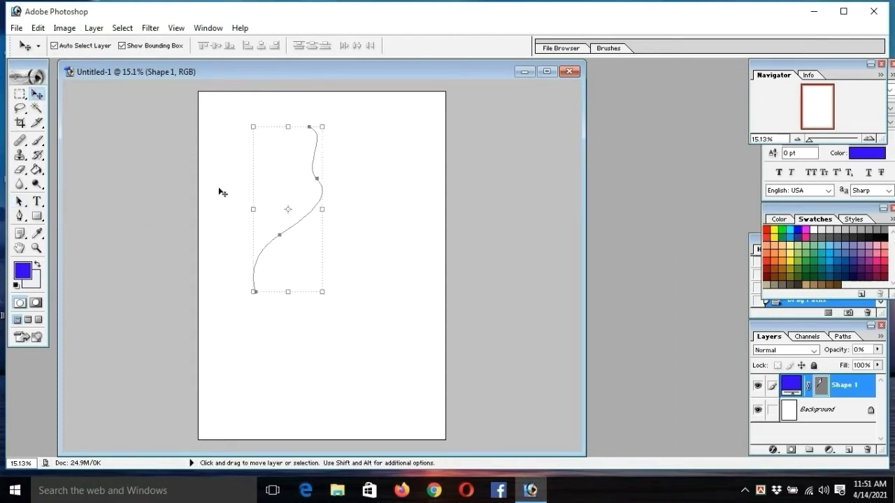
left_click_drag(299, 227, 302, 227)
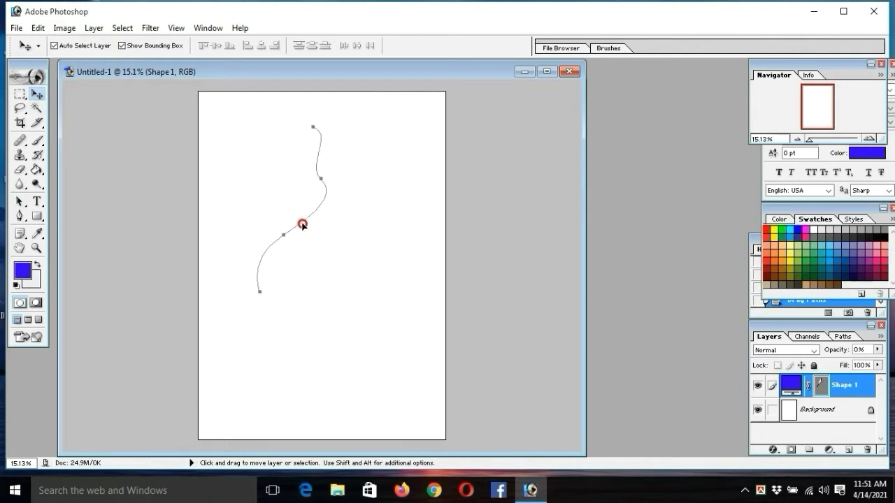
left_click(20, 202)
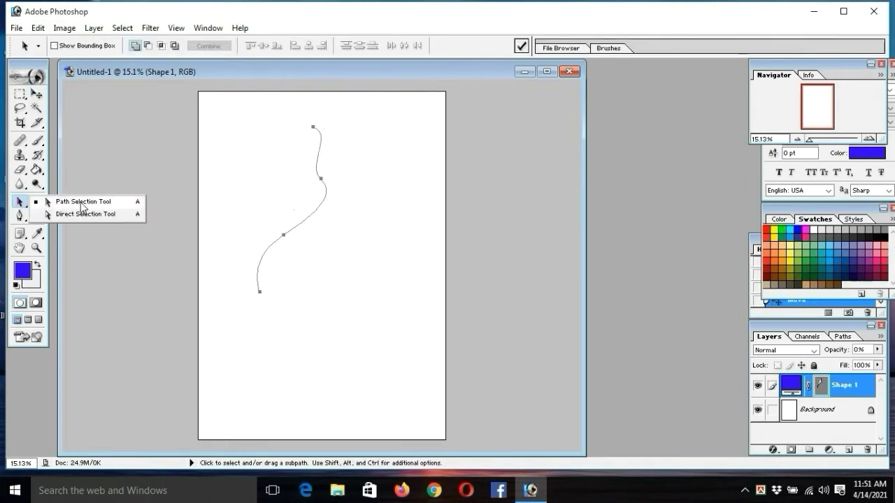
left_click(82, 205)
left_click_drag(284, 233, 297, 235)
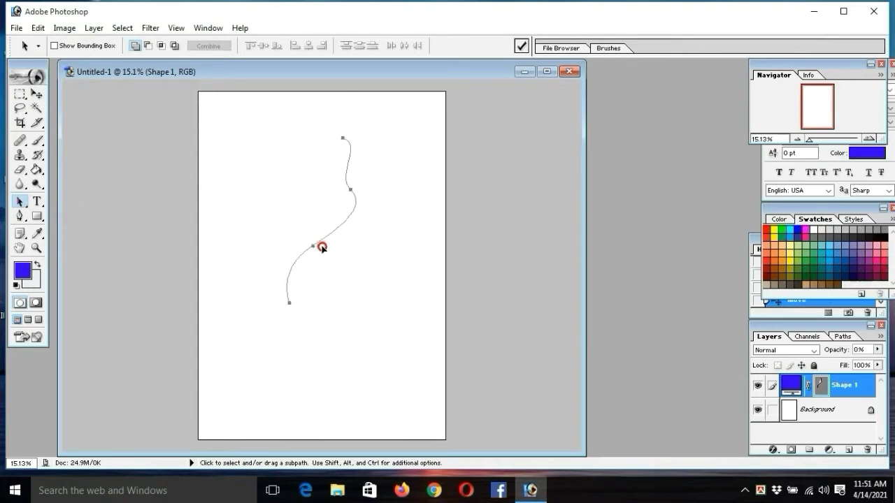
left_click(21, 202)
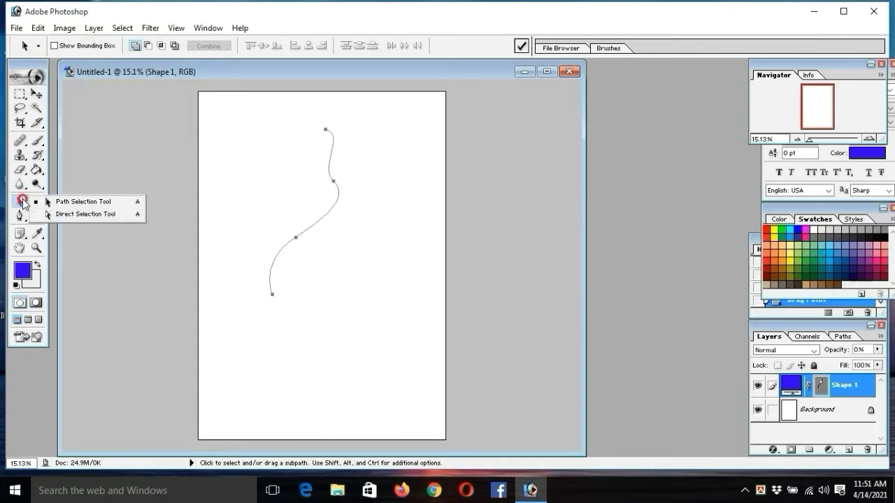
left_click(77, 218)
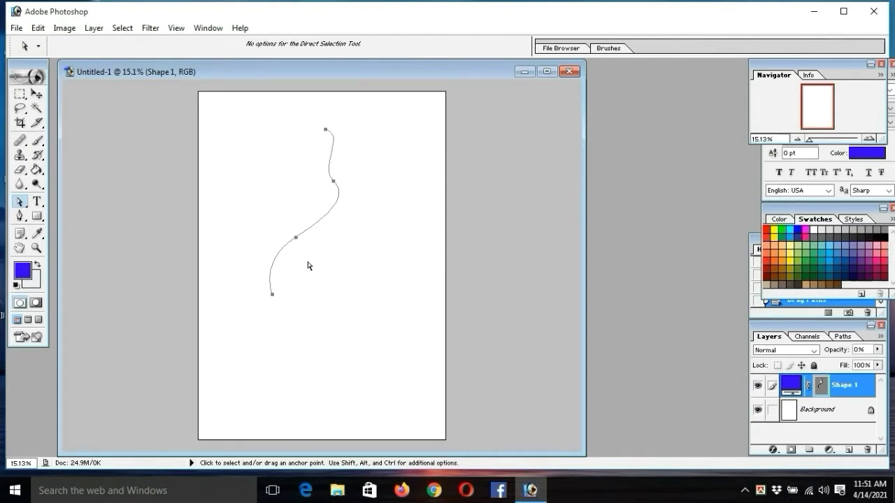
Drag the S-curve's direction handles to flatten the middle bend and reshape the upper and lower curves.
left_click(297, 238)
left_click_drag(335, 216, 345, 242)
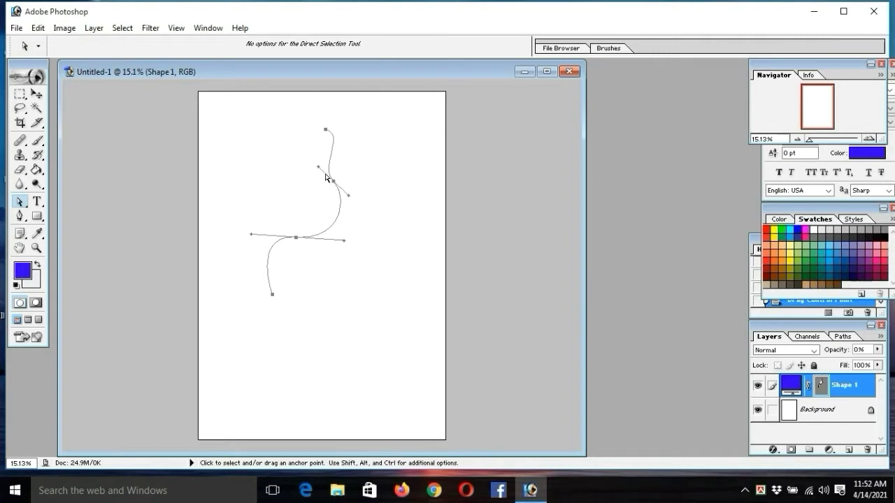
mouse_move(318, 168)
left_mouse_down()
mouse_move(310, 157)
mouse_move(340, 152)
left_mouse_up()
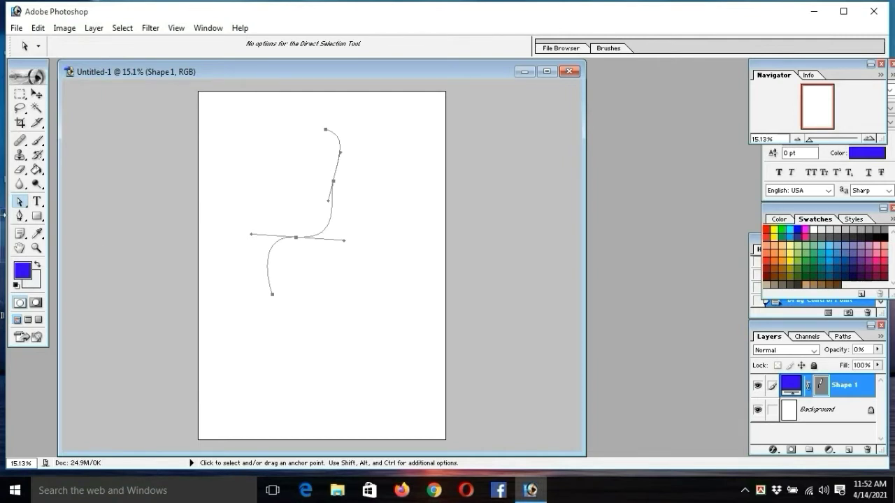
left_click(17, 201)
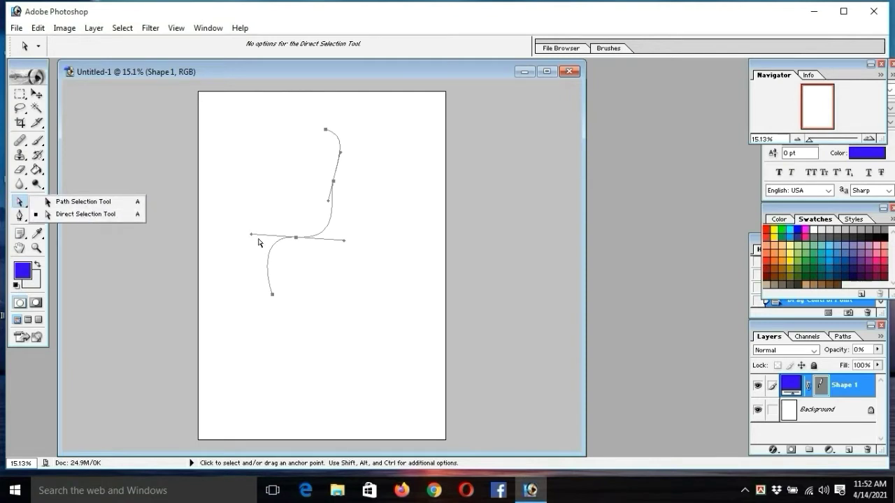
left_click_drag(345, 245, 337, 211)
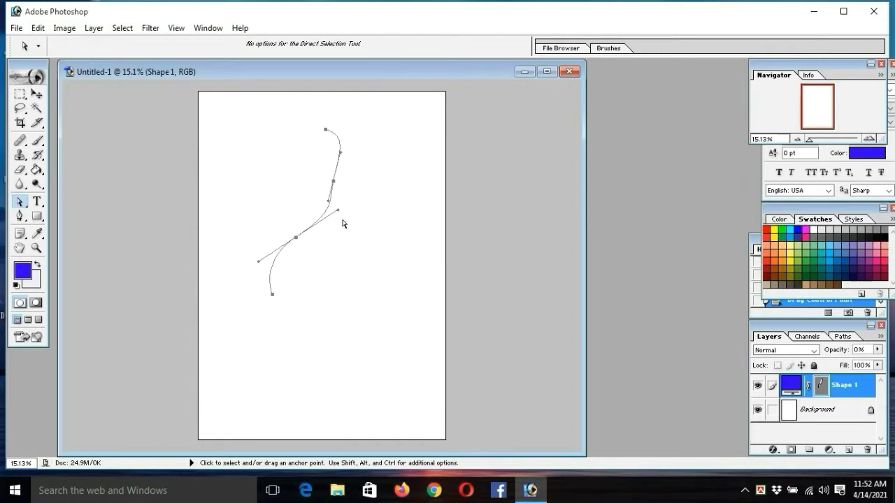
Deselect the curved path and choose the Rectangle Tool.
left_click(20, 202)
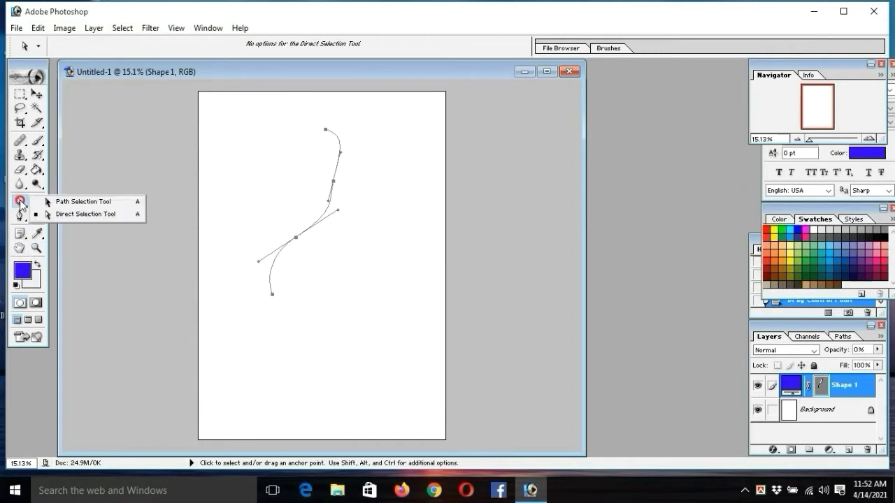
left_click(131, 219)
left_click(132, 259)
left_click(36, 217)
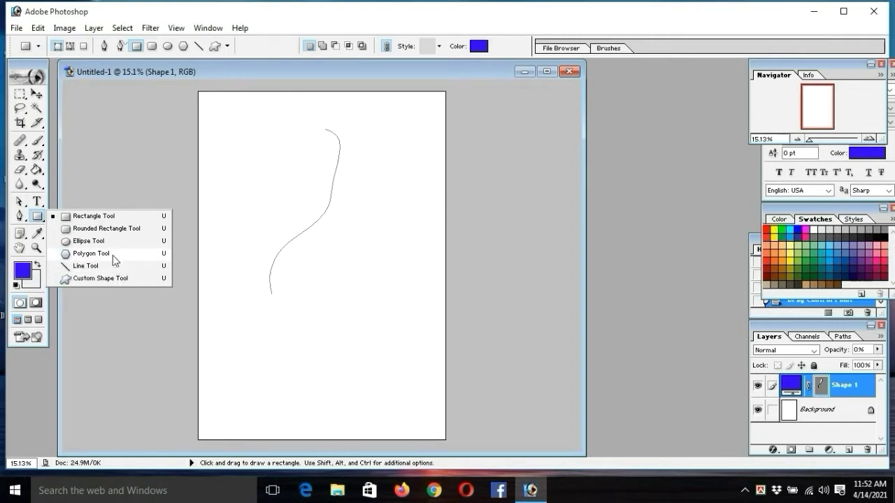
Draw a rectangle near the page's top-left and raise its opacity to 100%.
left_click(107, 217)
left_click_drag(241, 121, 346, 181)
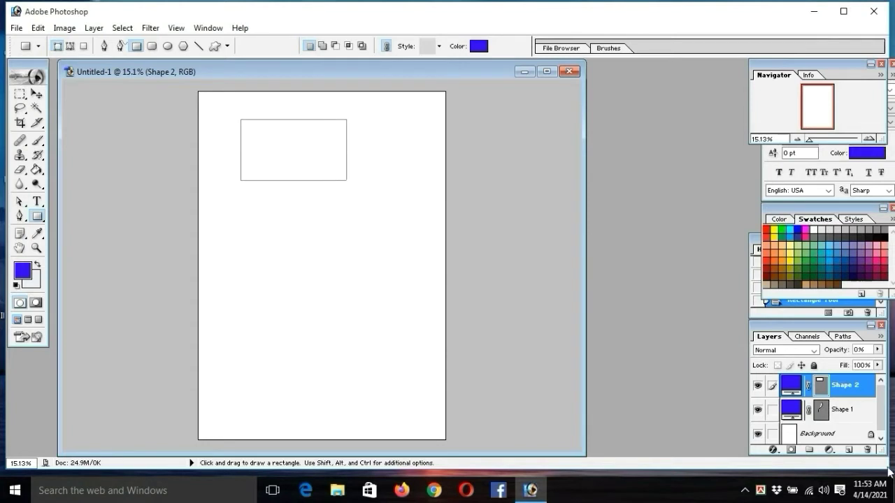
left_click(877, 350)
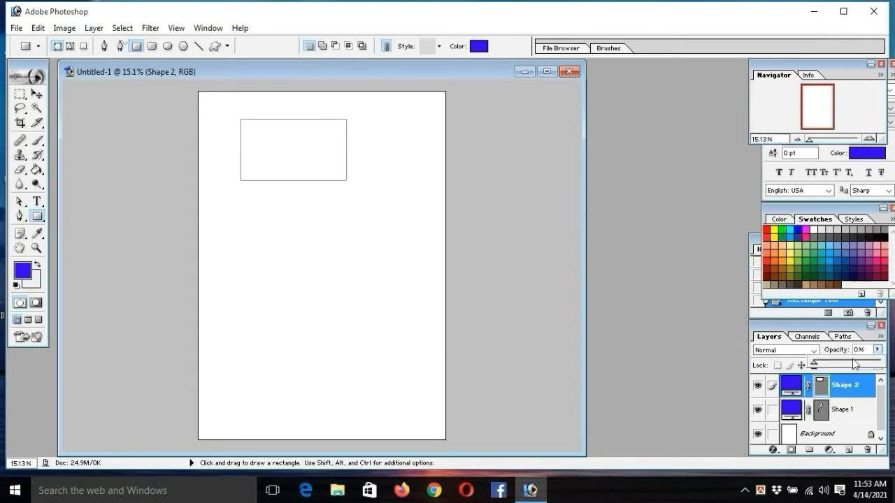
left_click_drag(854, 363, 881, 363)
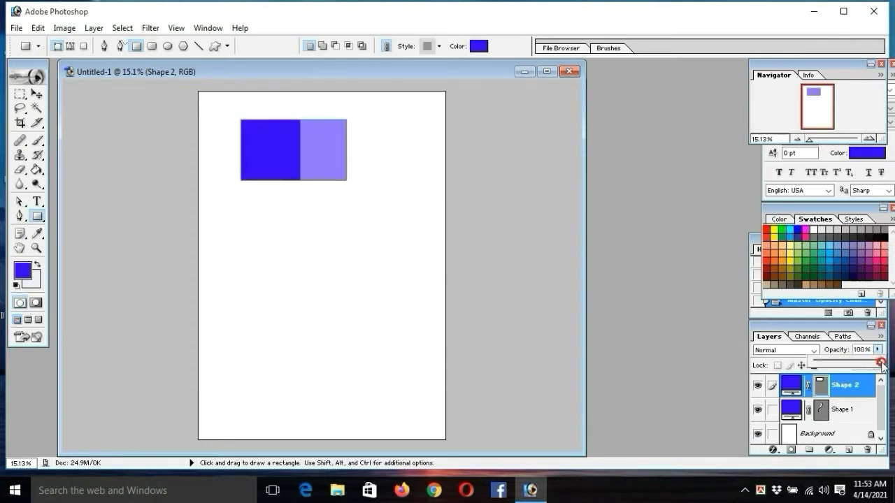
Draw a large rounded rectangle, then a blue filled ellipse below it.
left_click(37, 216)
left_click(83, 232)
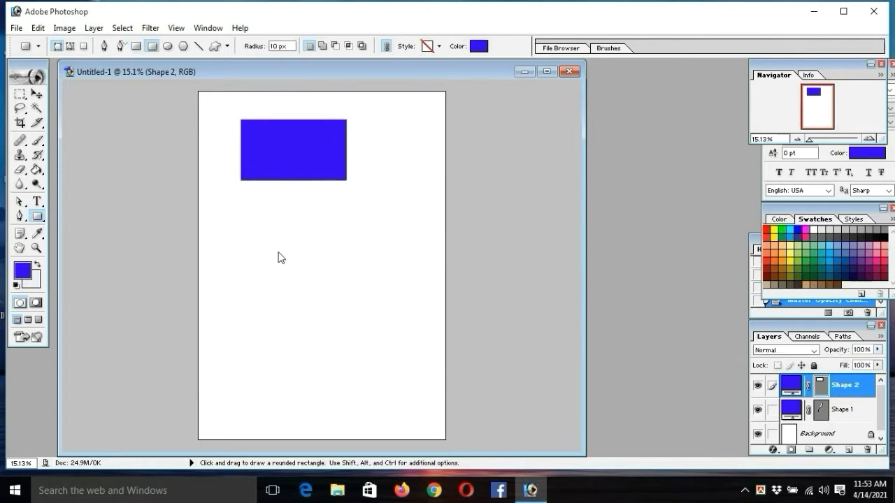
left_click_drag(254, 198, 414, 278)
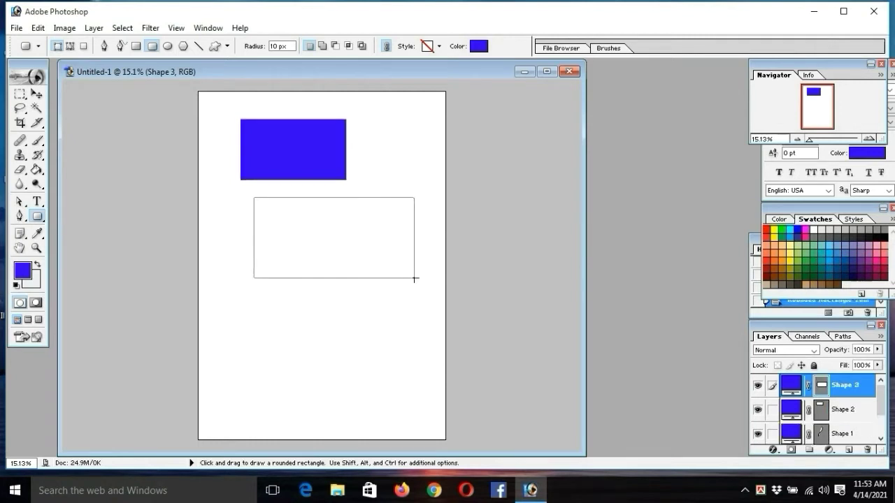
left_click(38, 216)
left_click(70, 240)
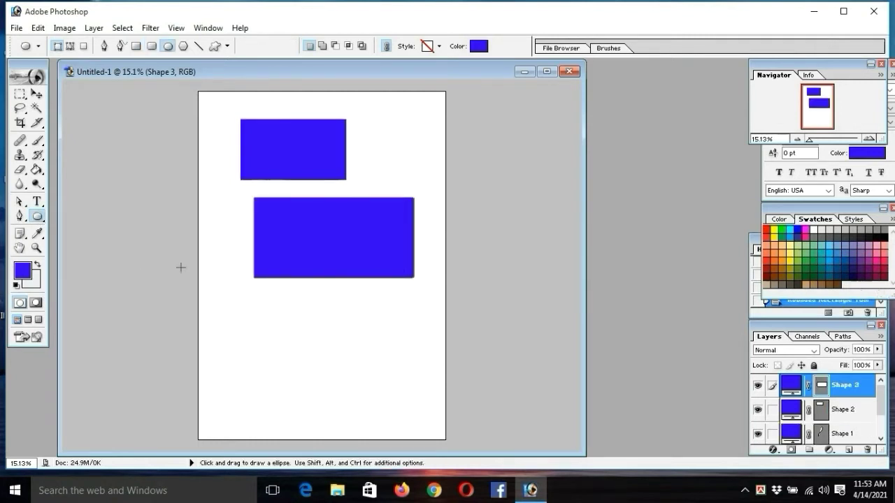
left_click_drag(305, 297, 412, 387)
left_click_drag(381, 354, 382, 353)
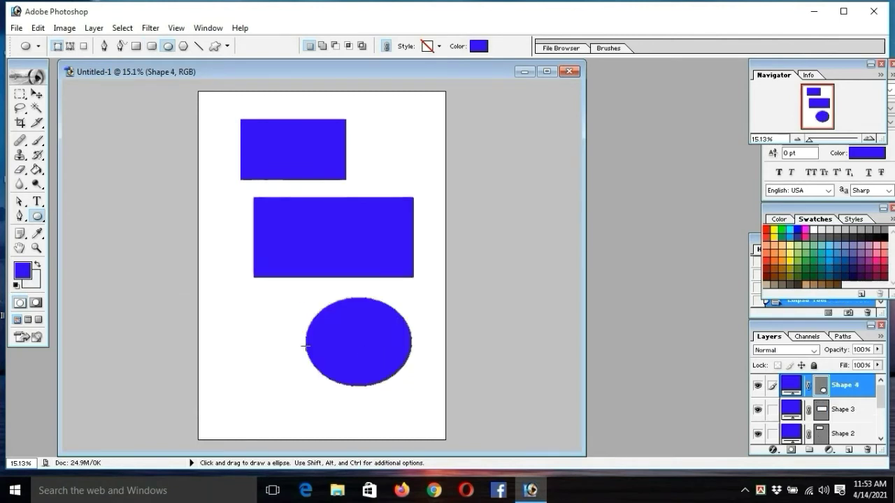
Draw a blue five-sided pentagon at the left edge and move it fully onto the page.
left_click_drag(38, 217, 84, 258)
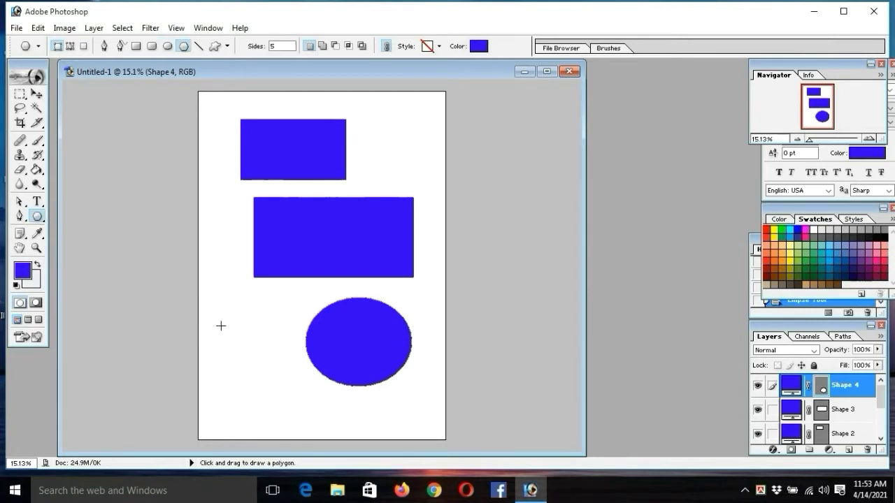
left_click_drag(212, 297, 250, 336)
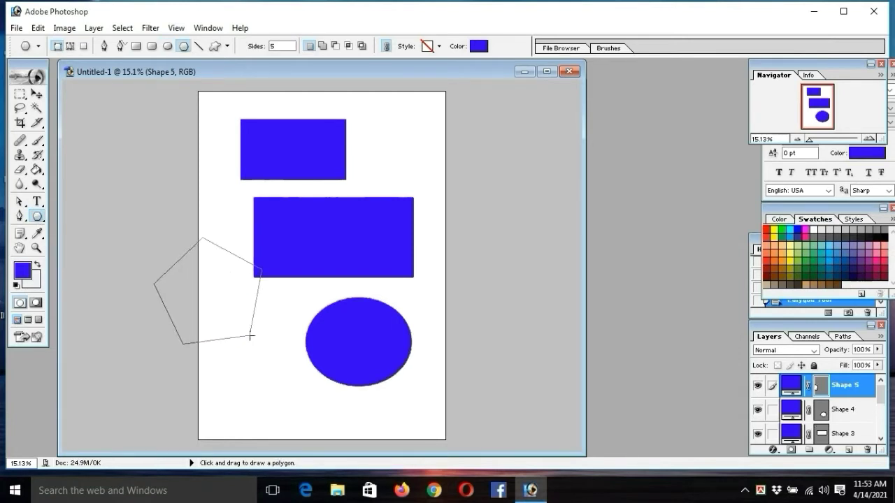
left_click(36, 93)
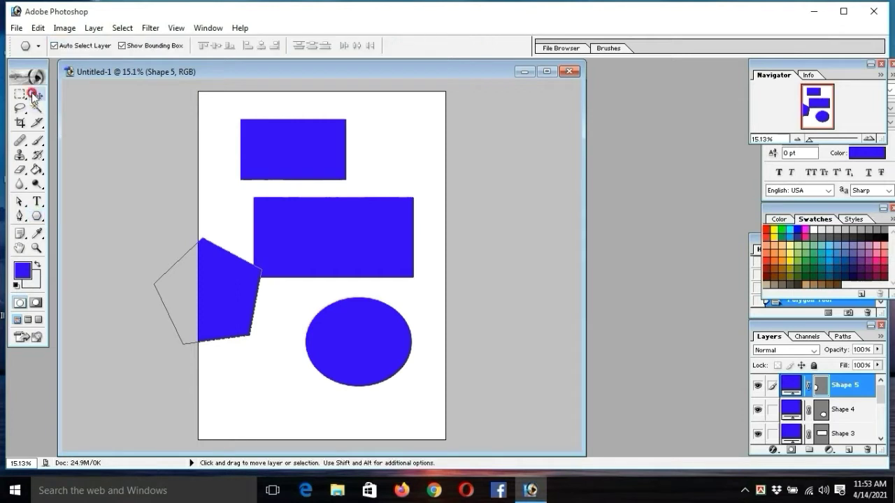
mouse_move(224, 292)
left_mouse_down()
mouse_move(271, 323)
mouse_move(275, 310)
left_mouse_up()
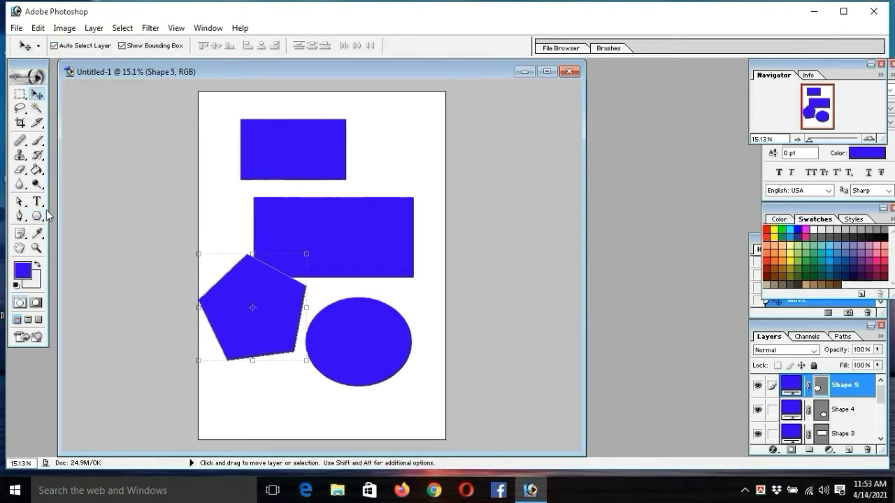
left_click_drag(36, 215, 96, 268)
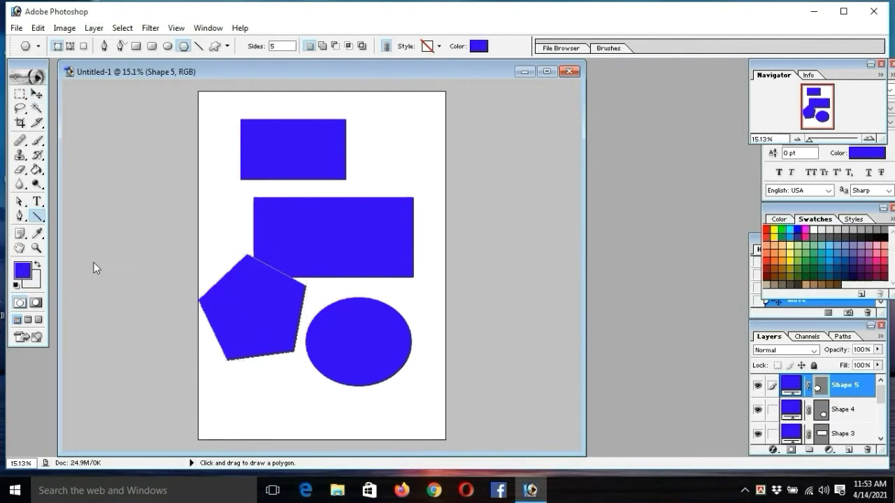
Draw three thin lines forming a triangle near the page's top right.
mouse_move(398, 112)
left_mouse_down()
mouse_move(406, 162)
mouse_move(386, 160)
left_mouse_up()
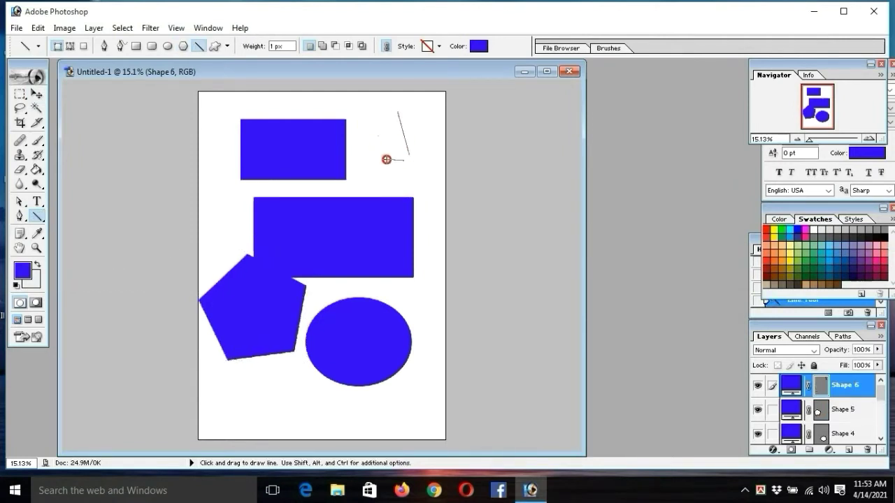
left_click_drag(386, 159, 367, 163)
left_click_drag(397, 113, 370, 164)
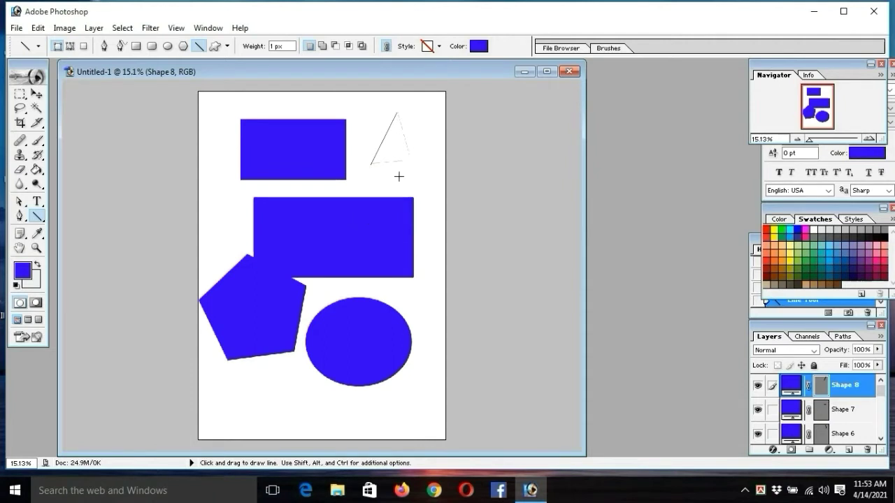
Add a blue right-pointing custom arrow shape near the page's bottom left.
left_click_drag(37, 217, 82, 279)
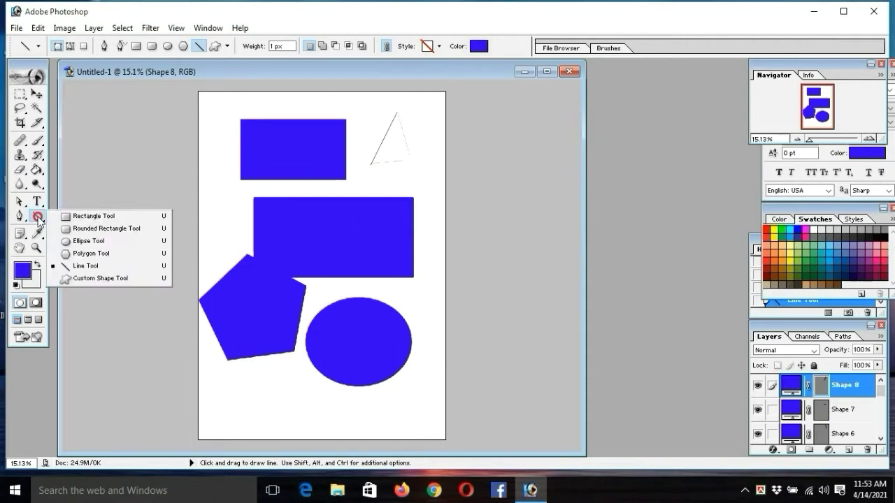
left_click(81, 280)
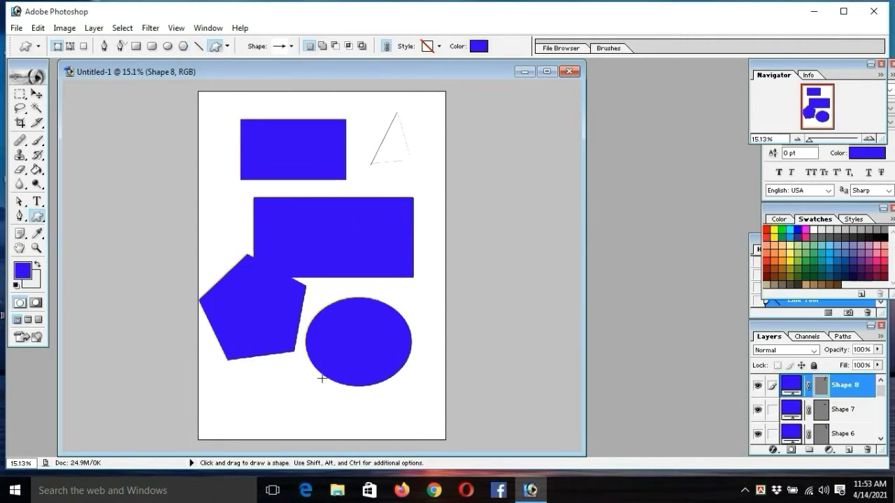
left_click_drag(235, 431, 293, 367)
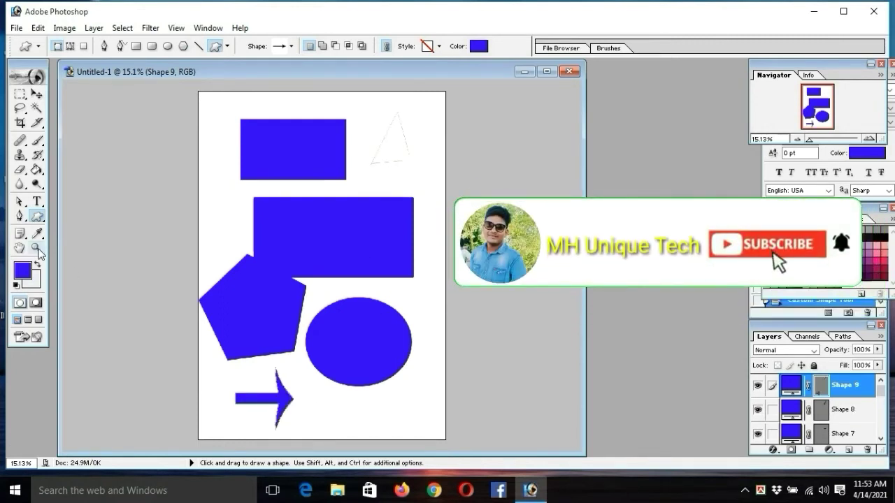
left_click(36, 217)
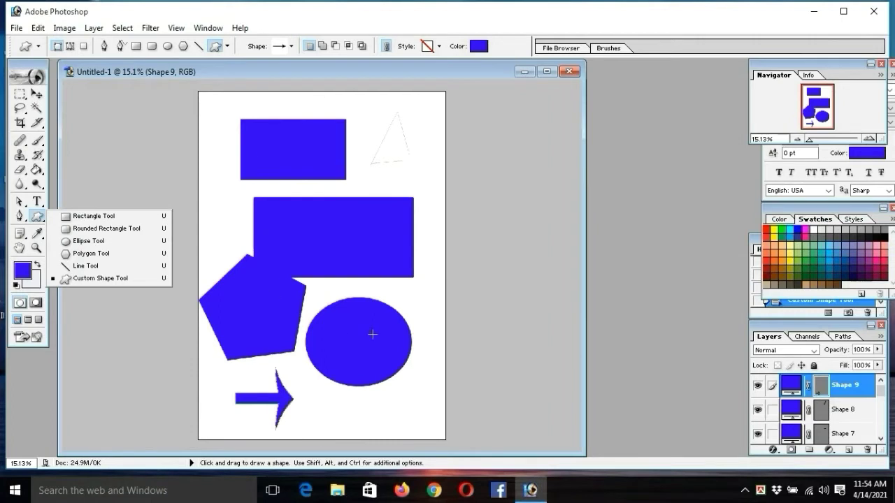
left_click(36, 94)
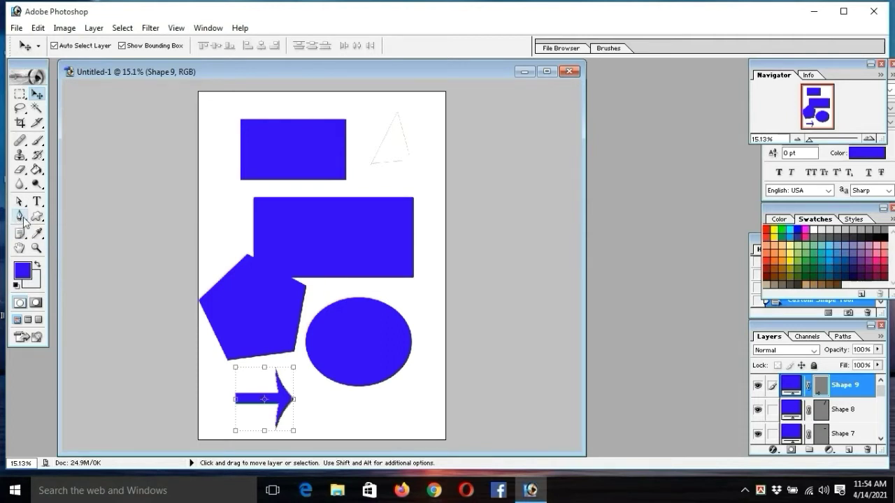
left_click(287, 164)
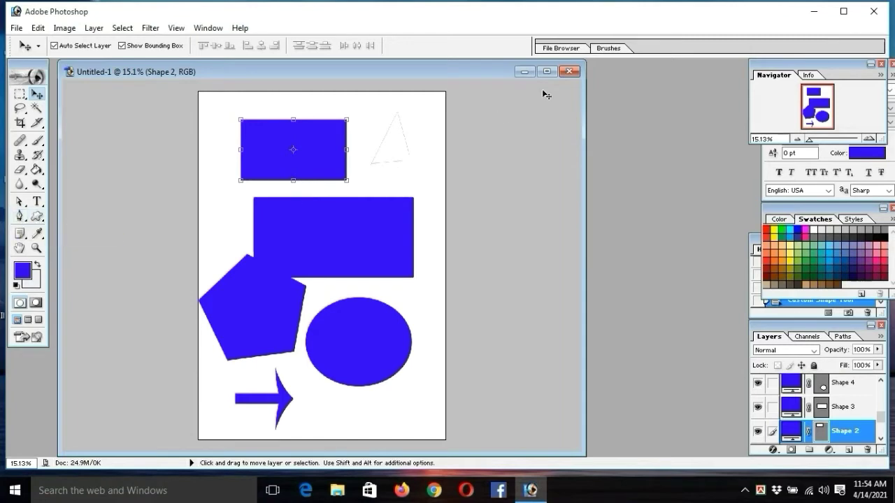
Close the shapes document without saving and create a new white A4 document.
left_click(571, 72)
left_click(423, 195)
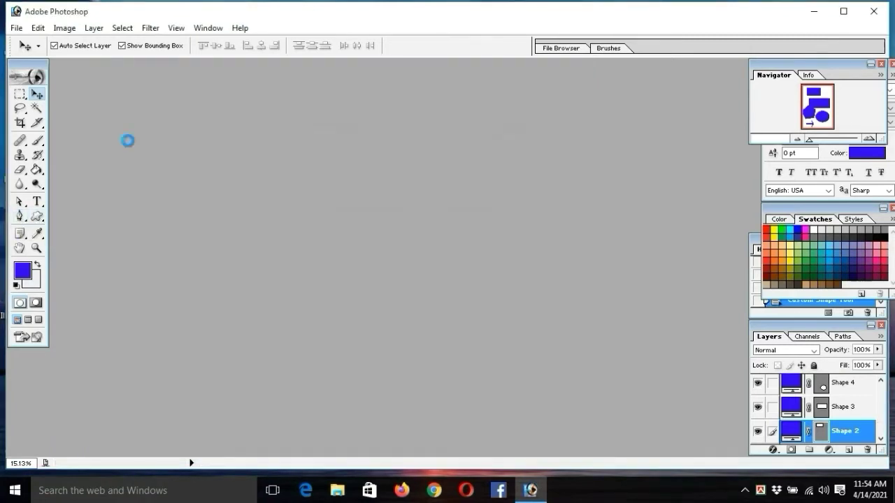
left_click(15, 28)
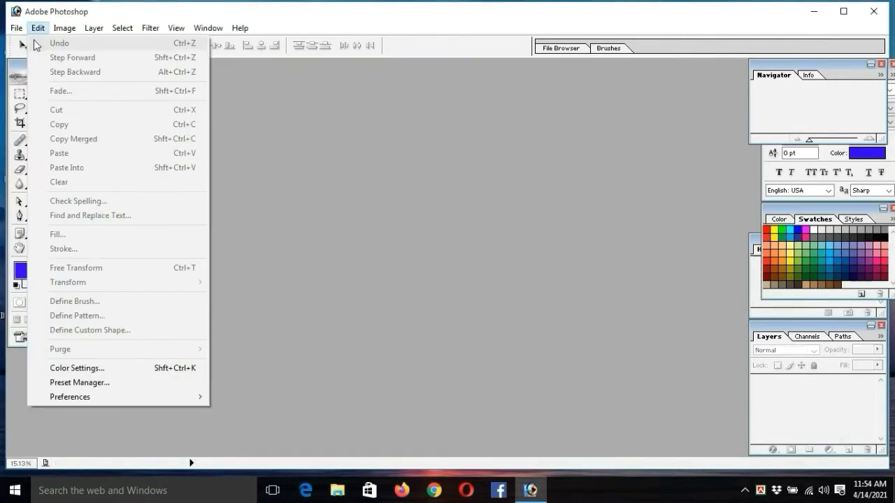
left_click(39, 44)
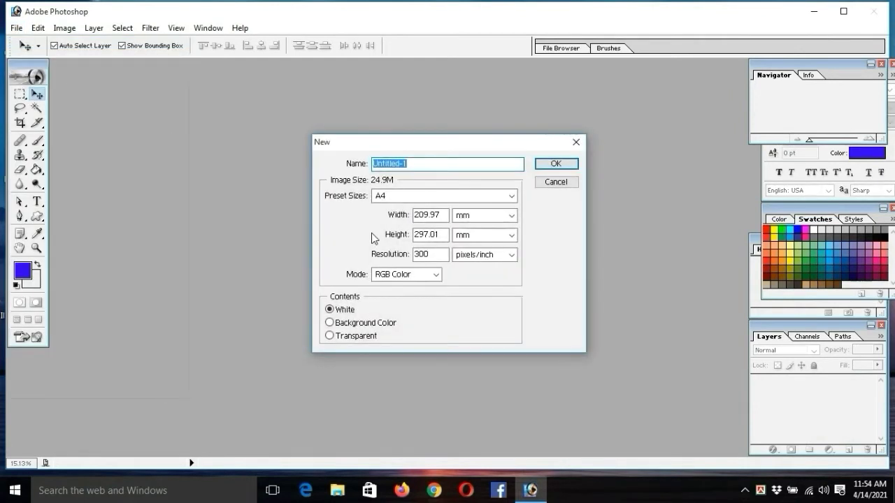
left_click(407, 198)
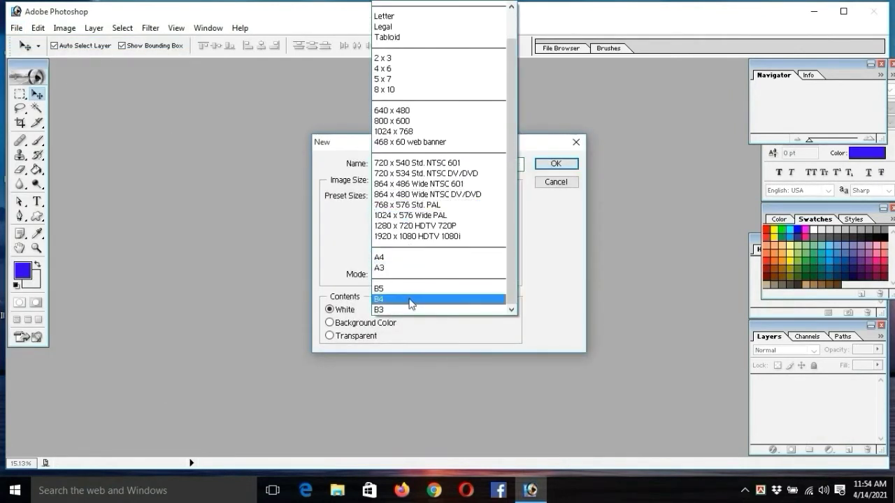
left_click(397, 261)
left_click(555, 165)
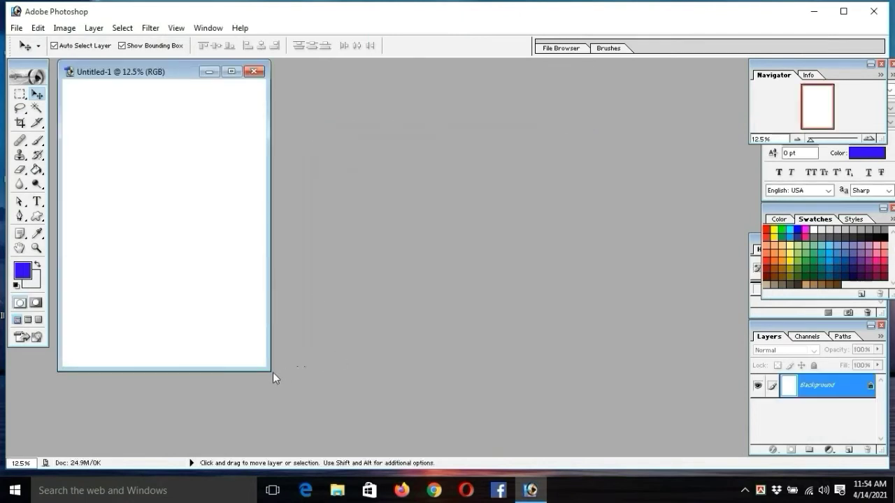
Enlarge the new document's window and fit the whole A4 page on screen.
left_click_drag(270, 370, 625, 455)
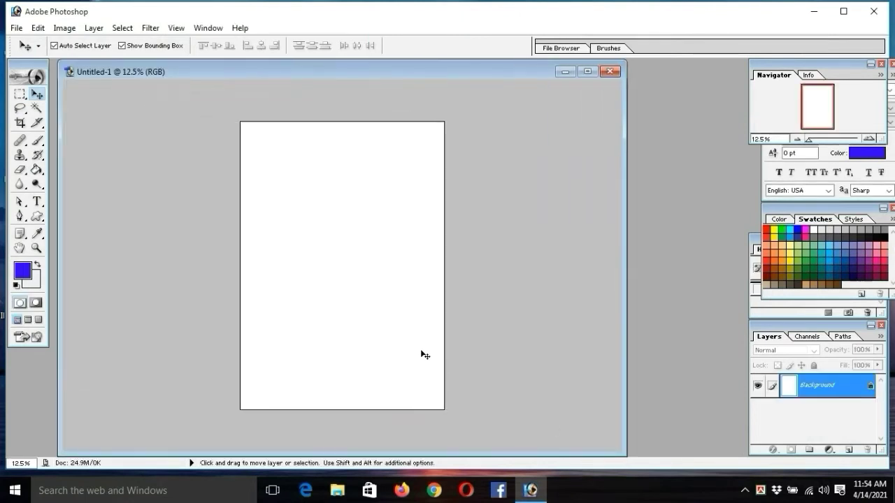
key("ctrl+minus")
key("ctrl+plus")
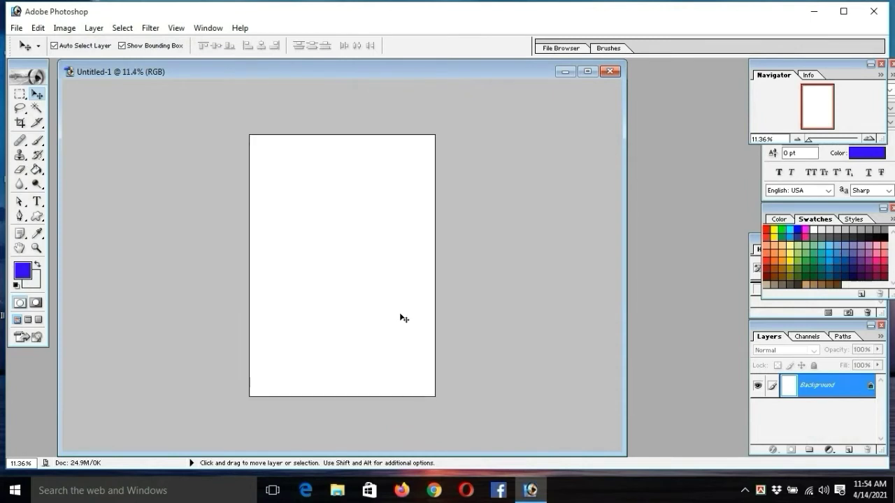
key("ctrl+0")
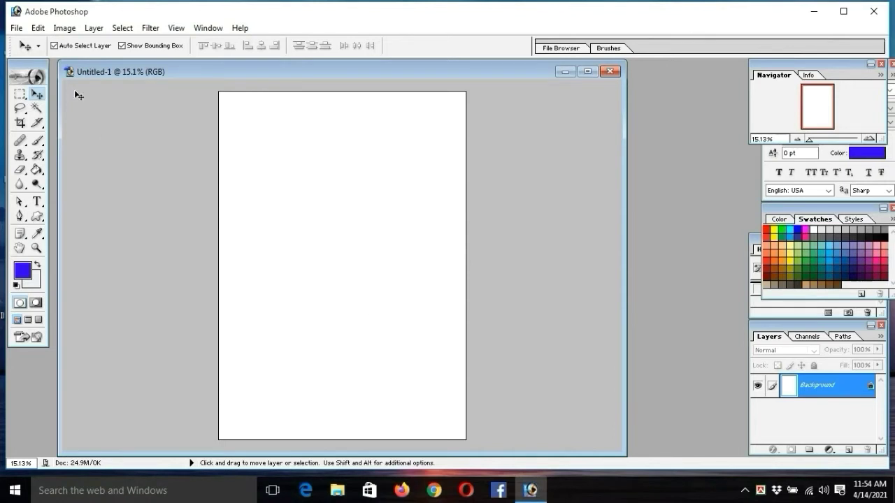
Open DMkVSjGUIAENrqp.jpg, the man-in-a-cap portrait, from the Basic computer folder.
left_click(19, 30)
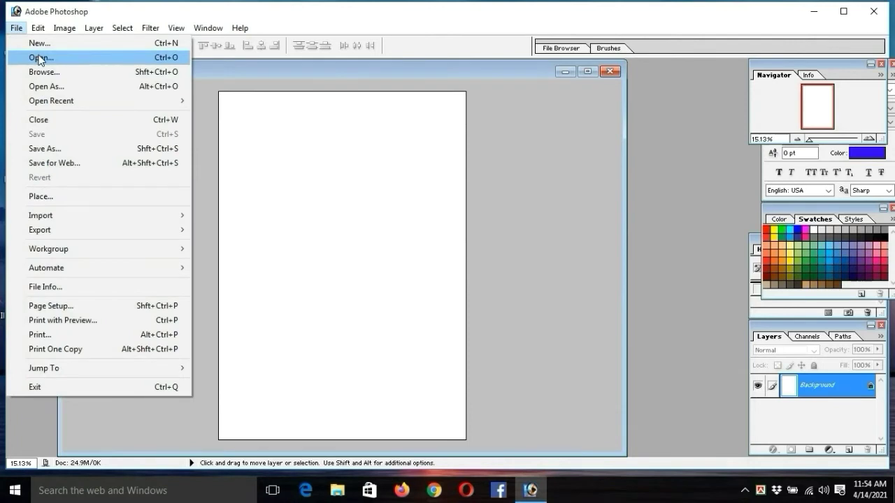
left_click(39, 59)
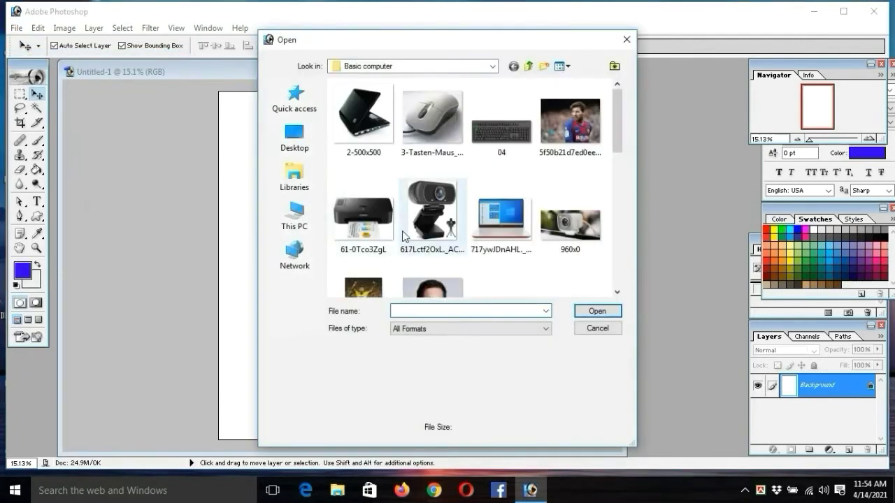
scroll(501, 238, "down", 3)
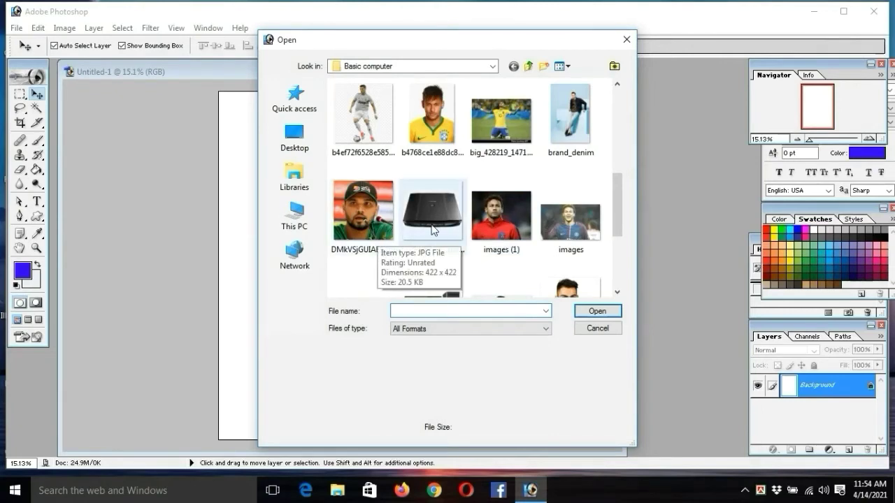
left_click(381, 210)
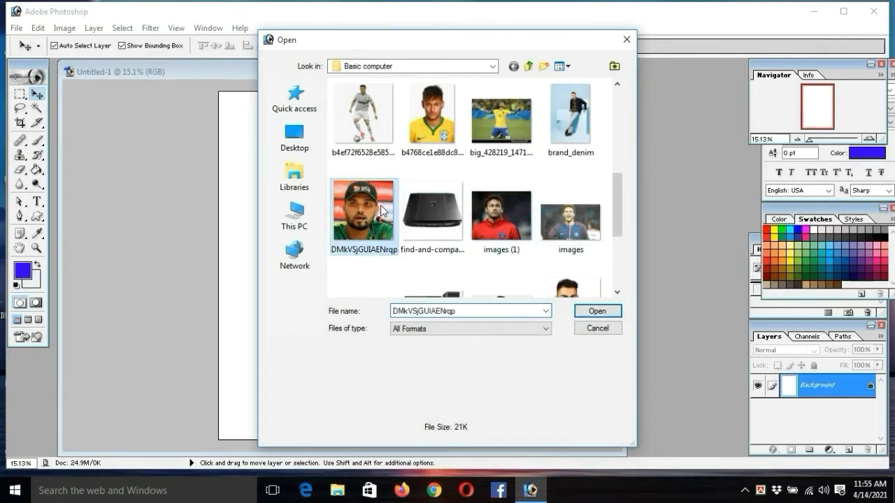
left_click(597, 311)
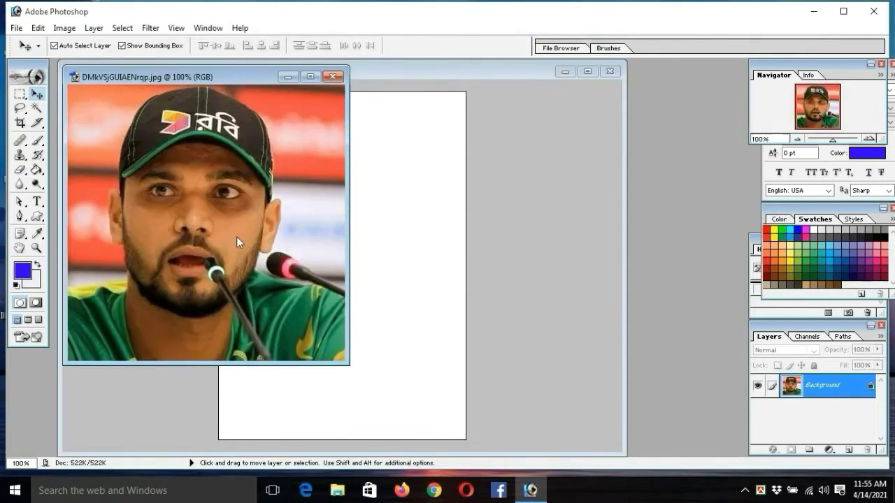
Maximize the portrait, zoom to 200% on the face, and place the first Pen anchor on the left shoulder.
left_click(311, 76)
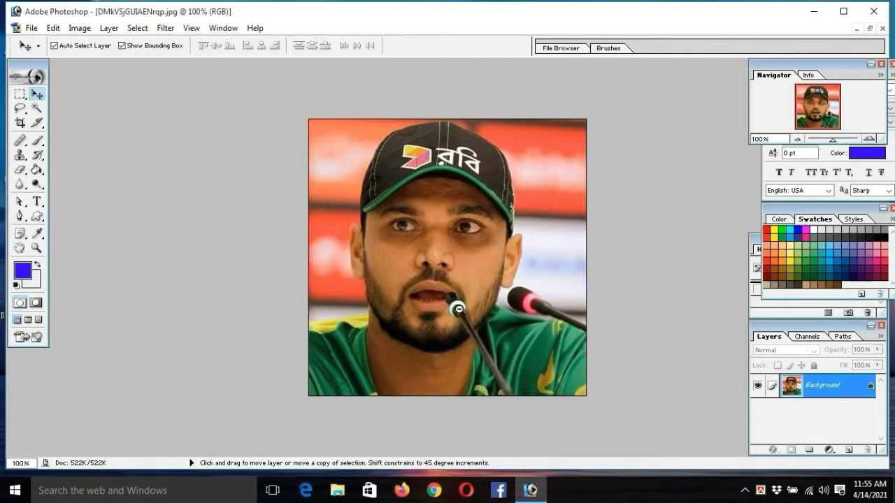
left_click(466, 305, "ctrl")
left_click(466, 304, "ctrl")
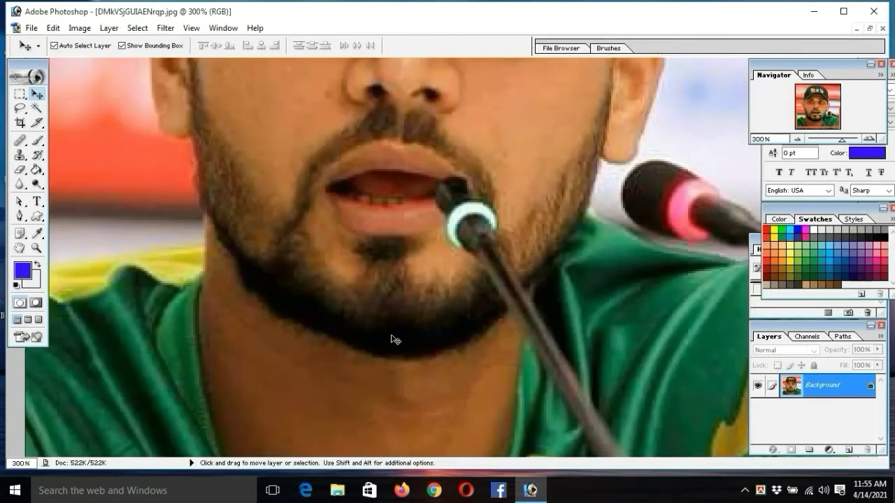
left_click(391, 337, "ctrl+alt")
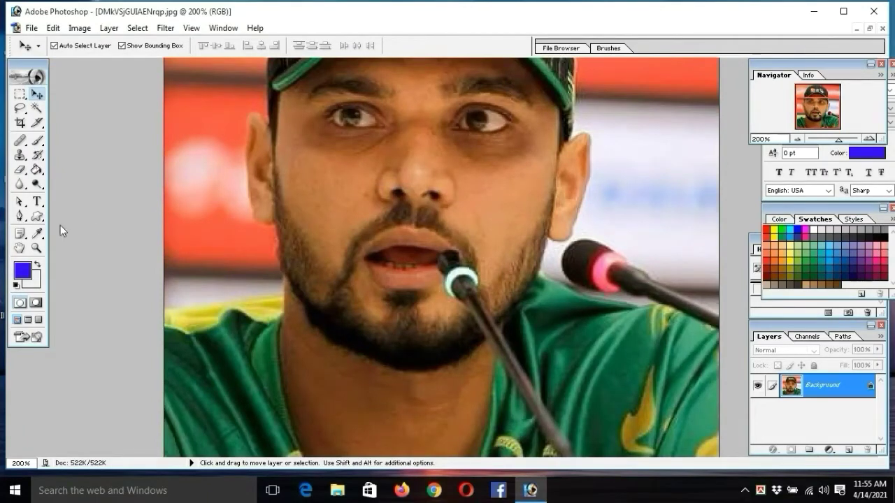
left_click(20, 215)
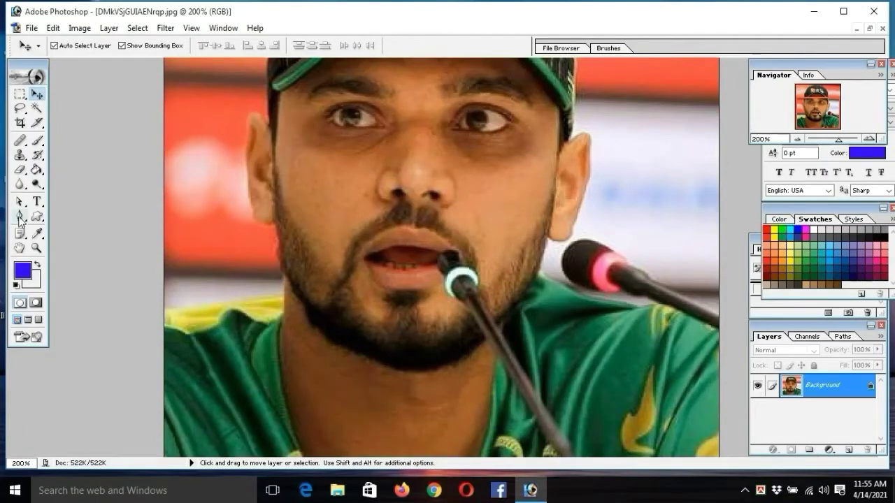
left_click(159, 318)
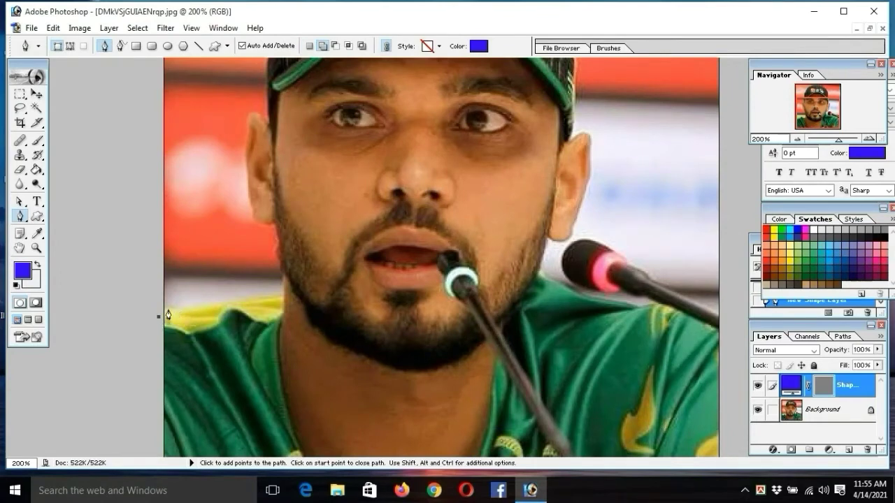
Add anchors along the top of the left shoulder and drop the shape layer's opacity to 0%.
left_click(169, 309)
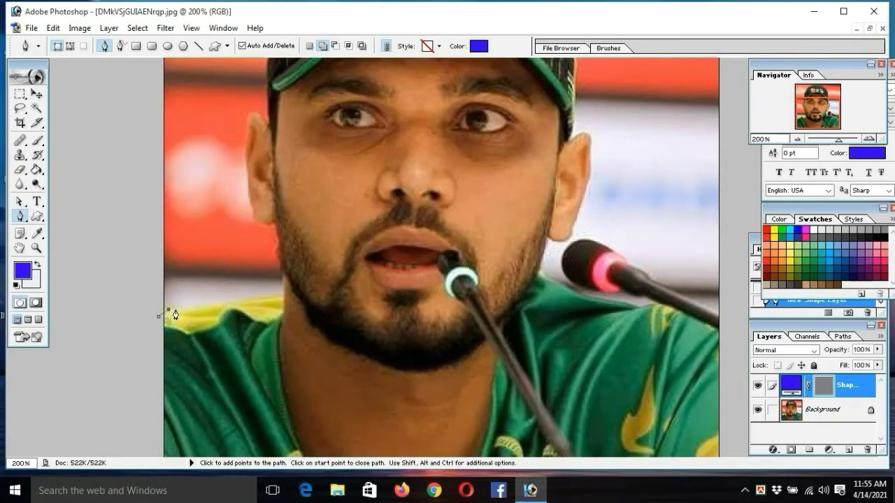
left_click(222, 303)
left_click_drag(878, 352, 721, 366)
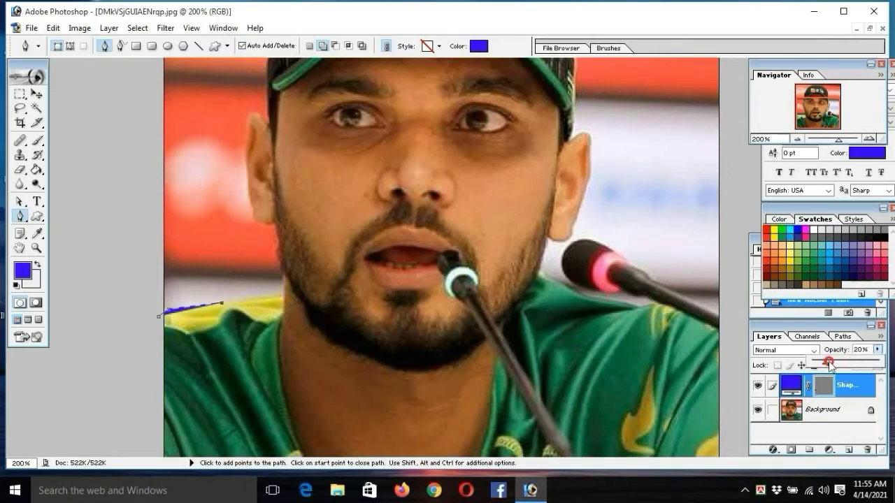
left_click(259, 299)
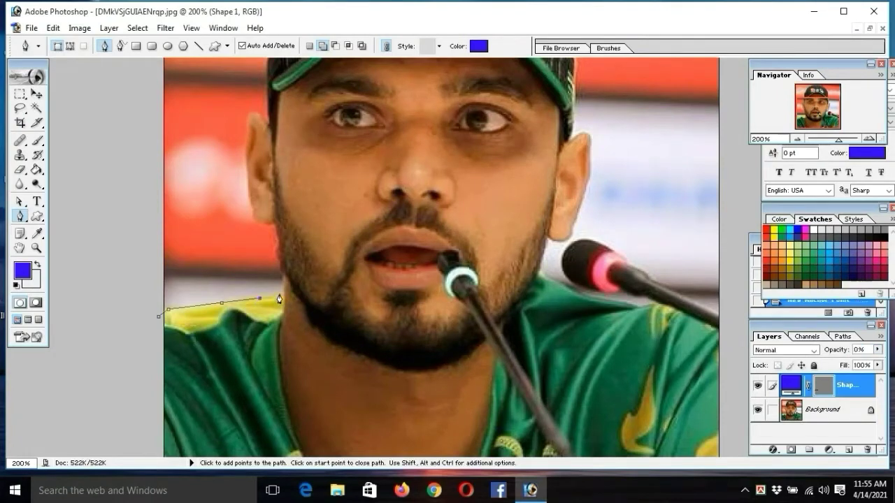
Extend the outline from the shoulder up the left side of the neck to the ear's bottom.
left_click(280, 294)
left_click(283, 288)
left_click_drag(281, 261, 270, 248)
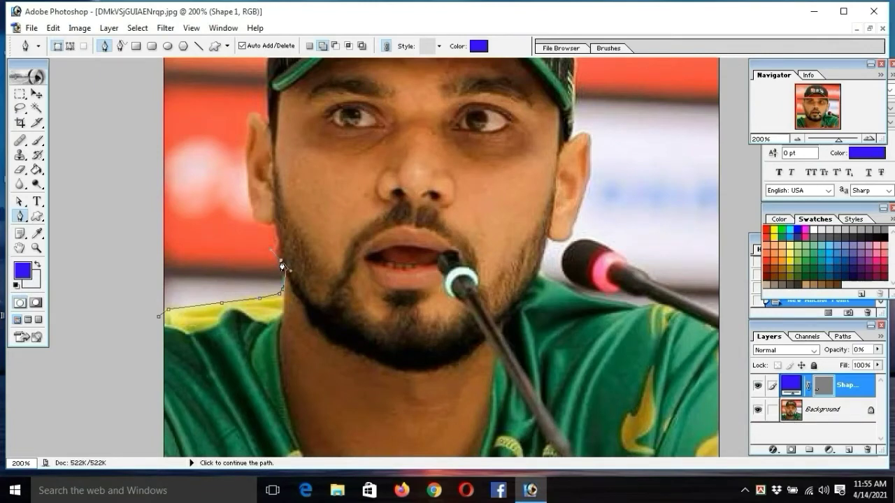
left_click(266, 214)
key("ctrl+z")
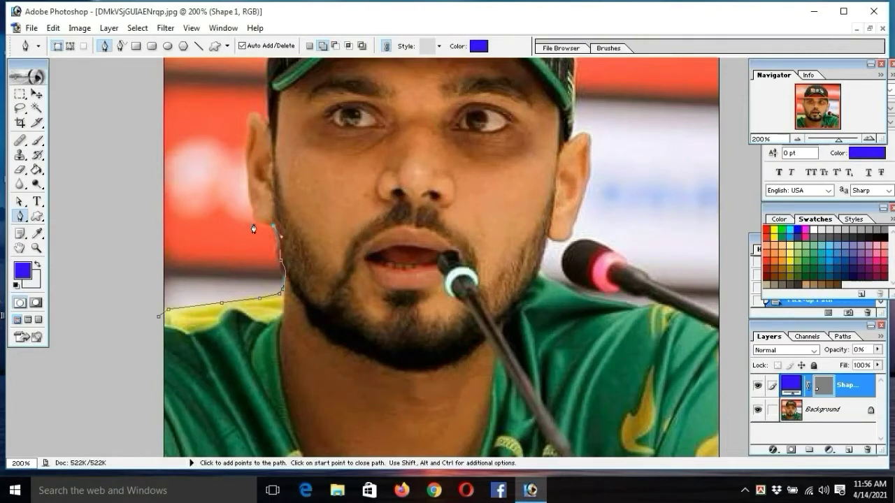
left_click(244, 220)
left_click_drag(236, 227, 246, 231)
left_click(253, 223)
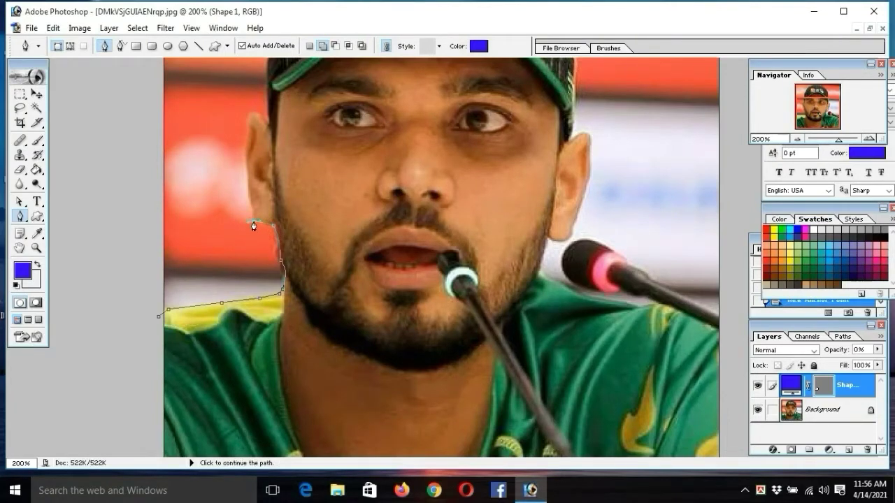
left_click(253, 224)
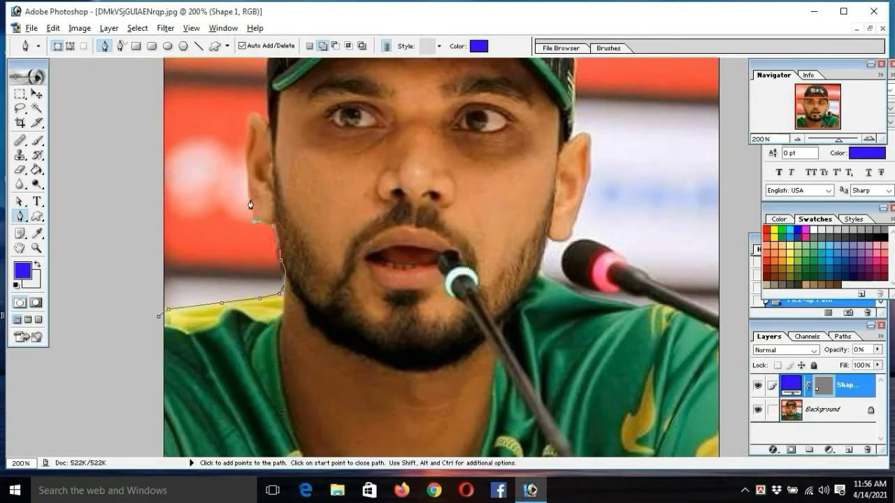
Trace curved anchors up the back of the left ear to its top.
left_click_drag(246, 178, 244, 165)
scroll(287, 224, "up", 1)
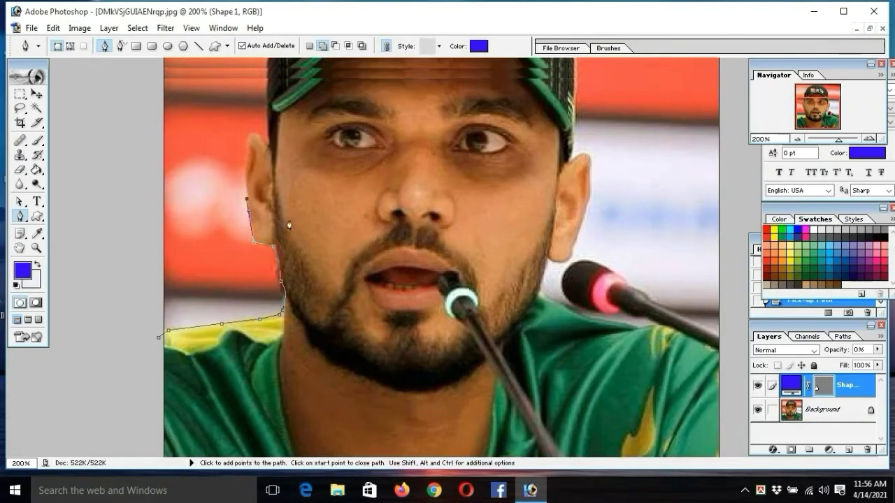
scroll(290, 225, "up", 3)
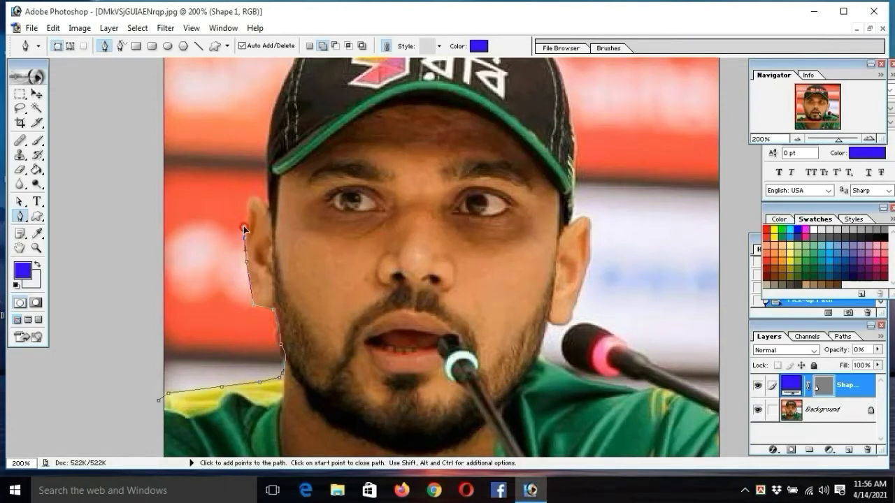
left_click_drag(244, 239, 238, 210)
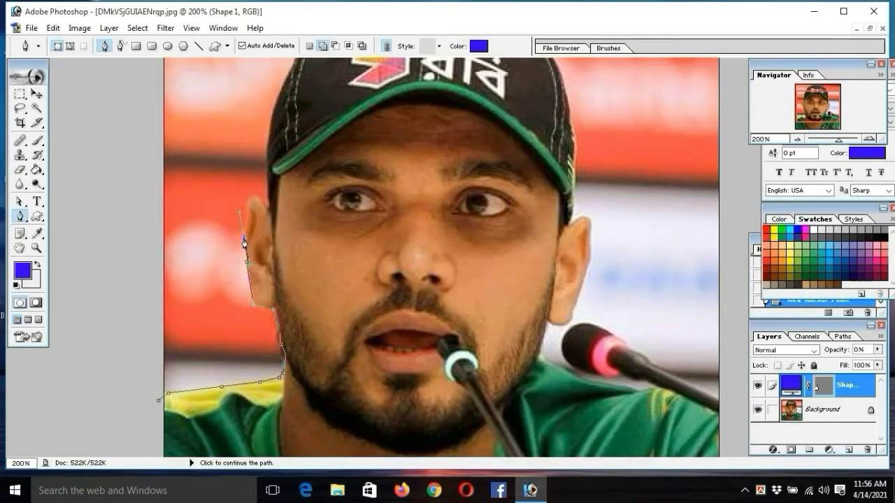
left_click(244, 241)
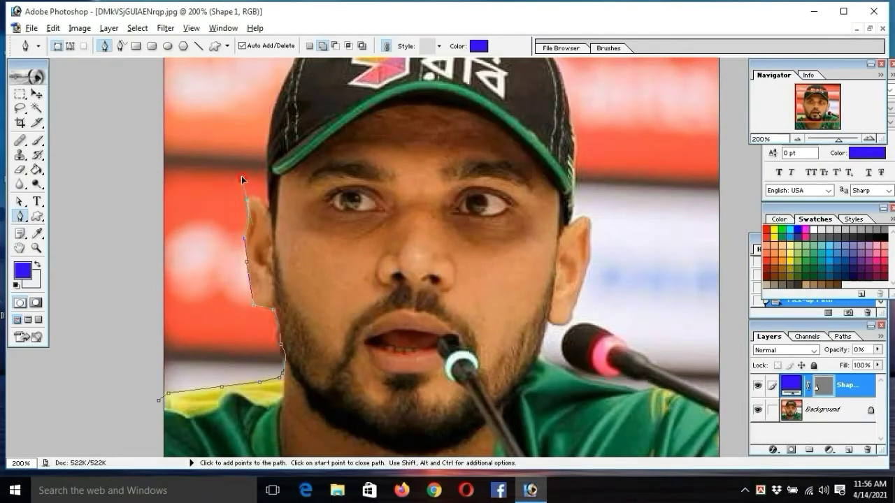
left_click_drag(241, 180, 246, 180)
left_click(247, 204)
left_click_drag(266, 204, 281, 223)
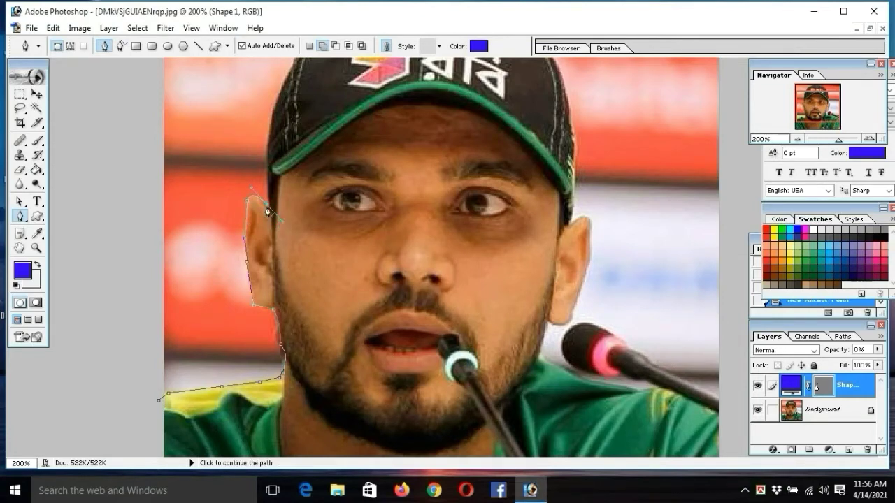
left_click(267, 208)
scroll(272, 196, "up", 2)
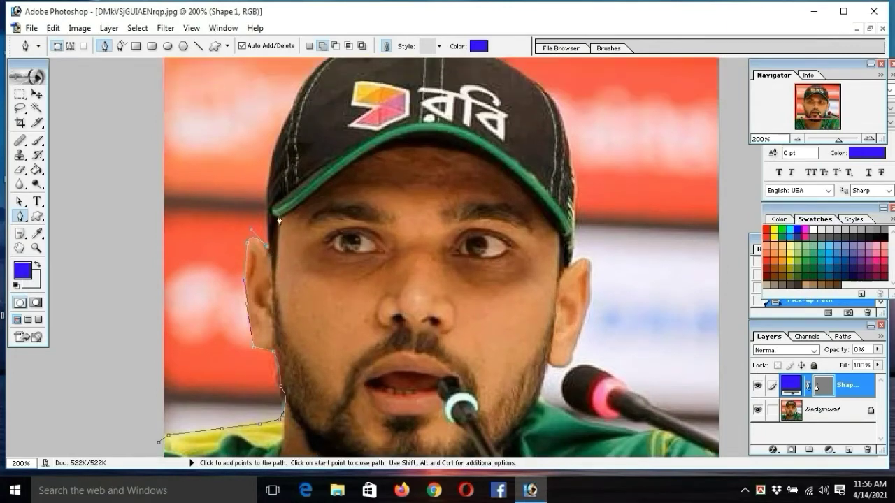
scroll(276, 182, "up", 2)
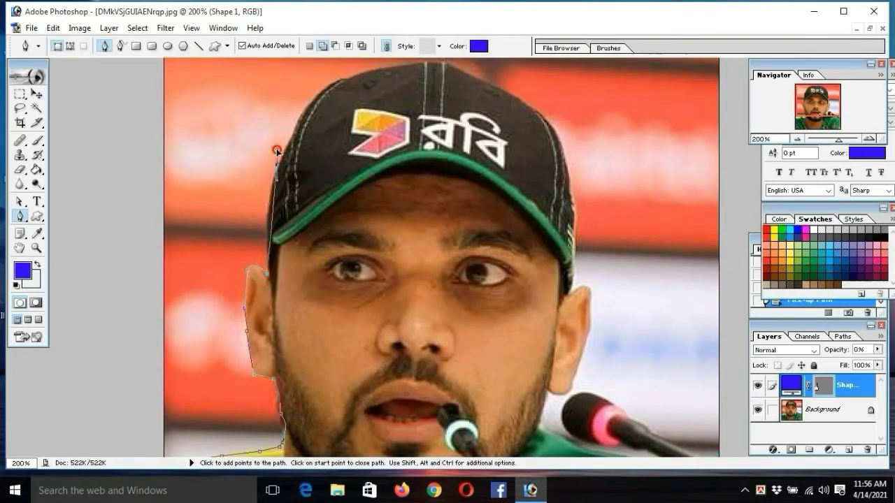
Trace curved and corner anchors up the cap's left edge toward its top.
left_click_drag(288, 141, 289, 144)
left_click_drag(290, 143, 285, 156)
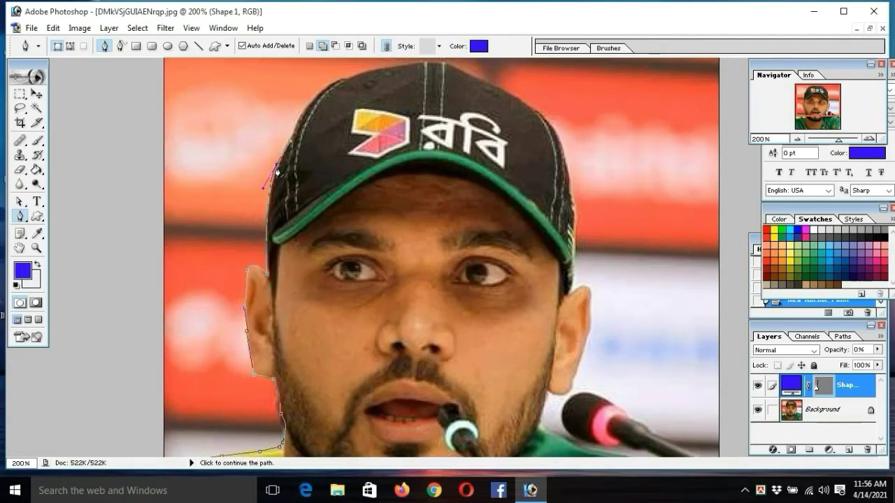
left_click(277, 166)
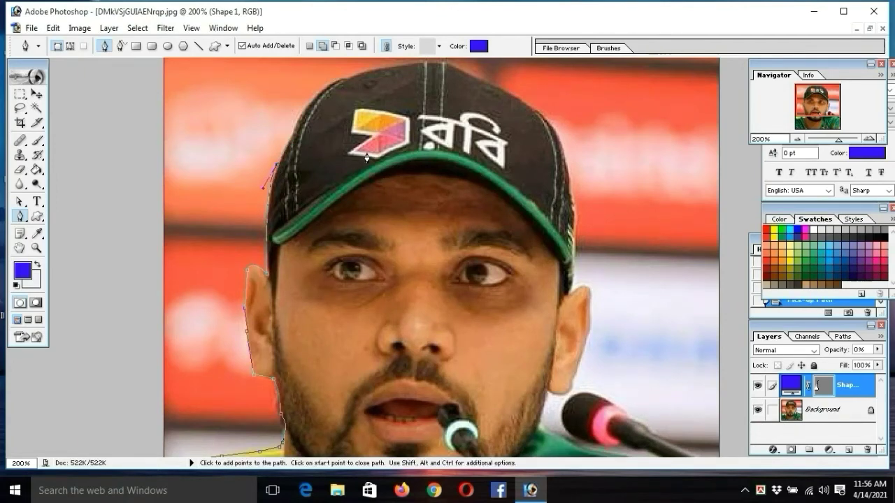
left_click(307, 96)
left_click(334, 80)
left_click(363, 61)
left_click_drag(363, 61, 368, 61)
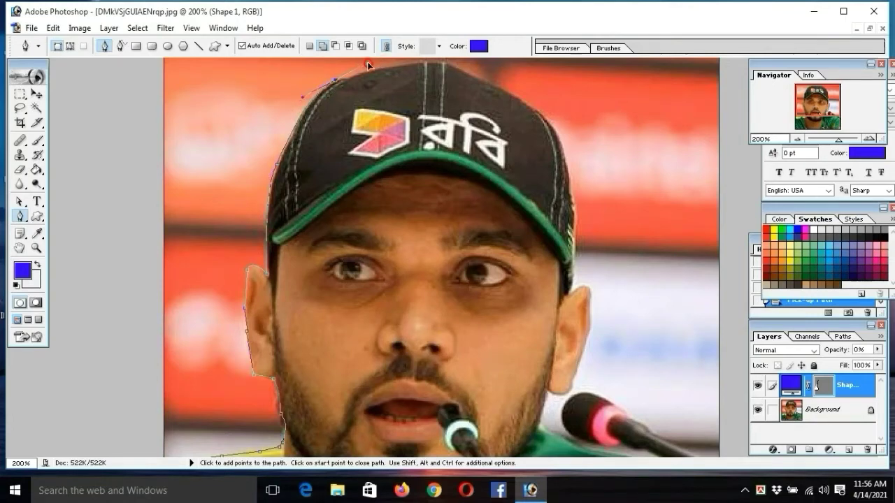
left_click(335, 82, "alt")
Continue the outline over the cap's top and down its right edge to the ear.
left_click(458, 205, "ctrl+alt")
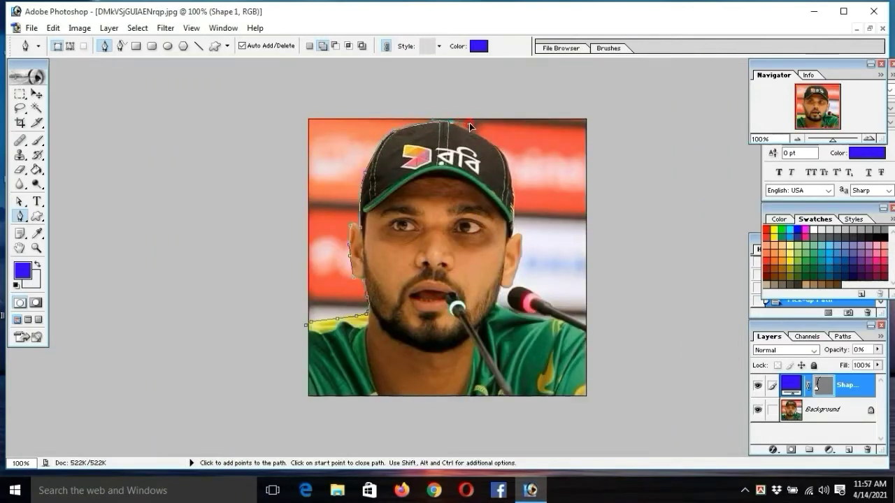
left_click(470, 124)
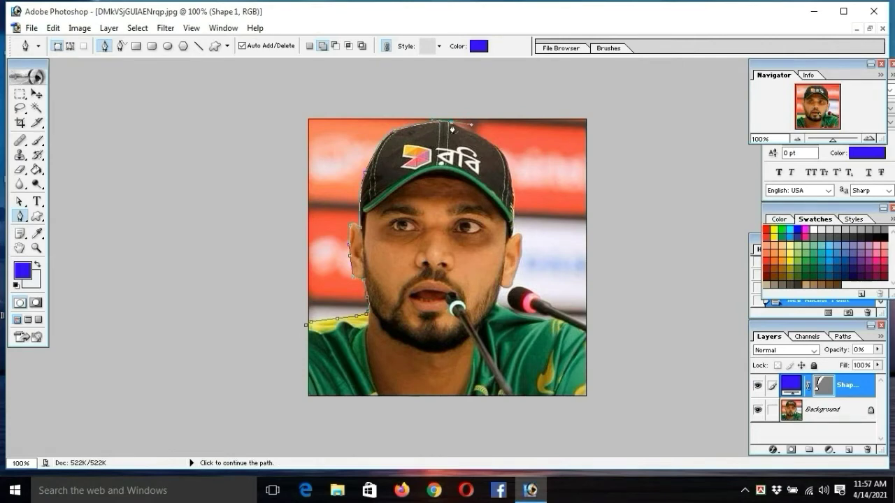
left_click(452, 129)
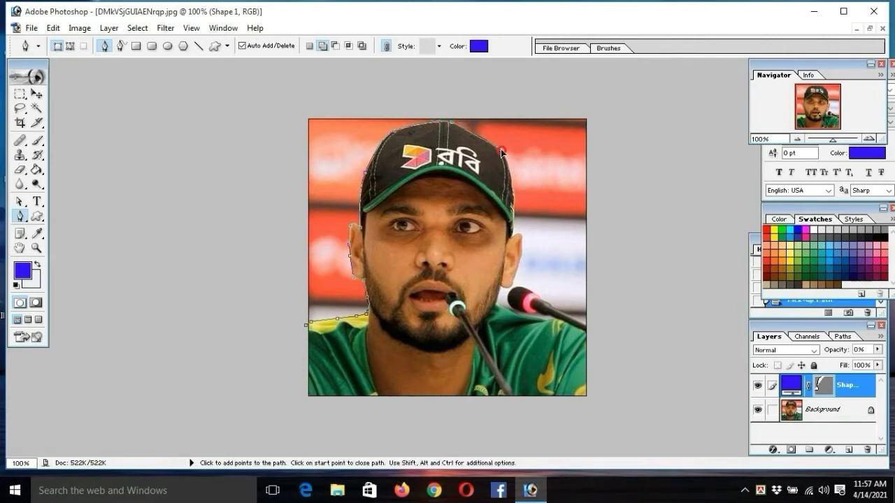
left_click(505, 154)
left_click_drag(514, 218, 515, 259)
left_click(514, 223)
left_click(513, 226)
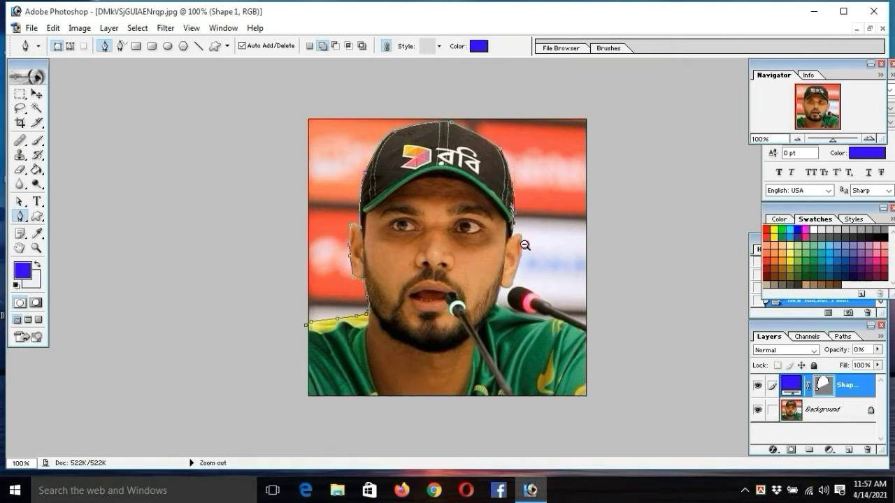
left_click(524, 243, "ctrl+alt")
left_click(526, 246, "ctrl")
left_click(525, 245, "ctrl")
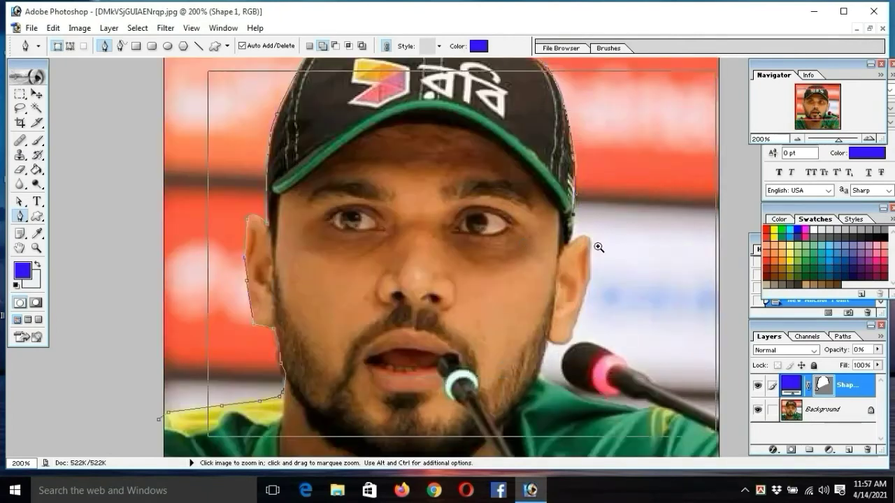
Trace anchors around the right ear from the cap edge to just below the ear.
left_click(595, 243, "ctrl")
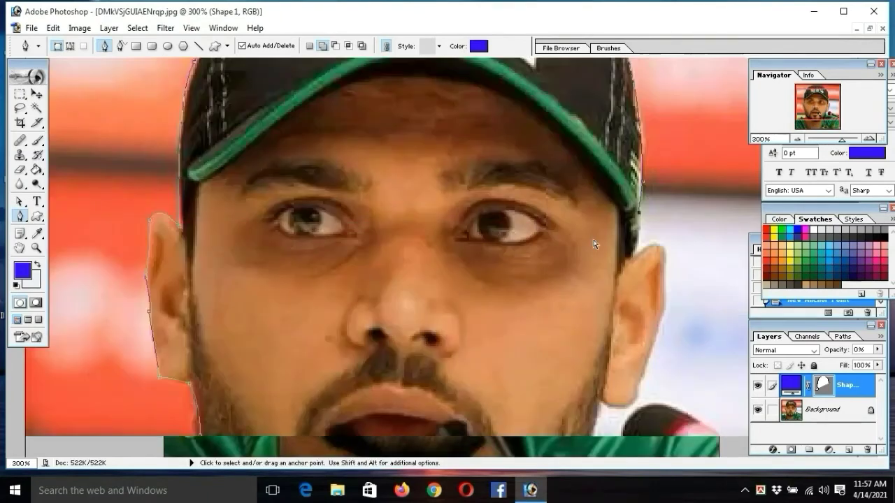
left_click(635, 241)
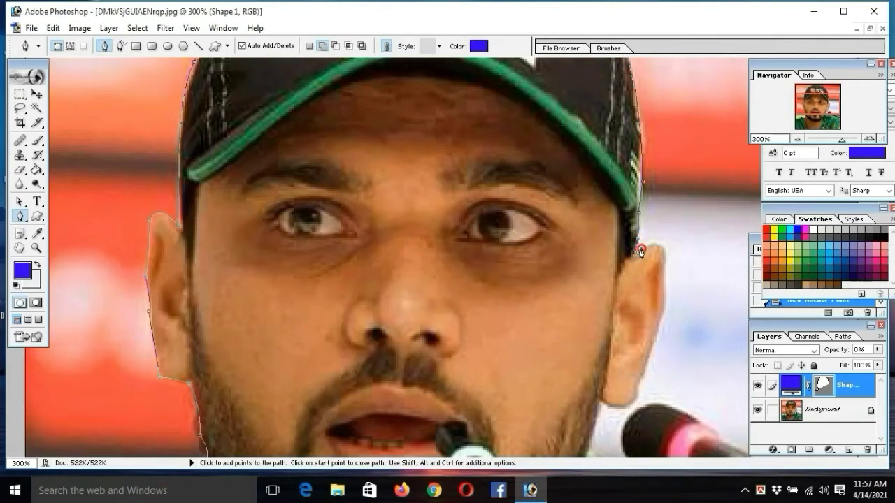
left_click(647, 251)
left_click_drag(665, 281, 654, 344)
key("ctrl+z")
left_click_drag(667, 256, 668, 271)
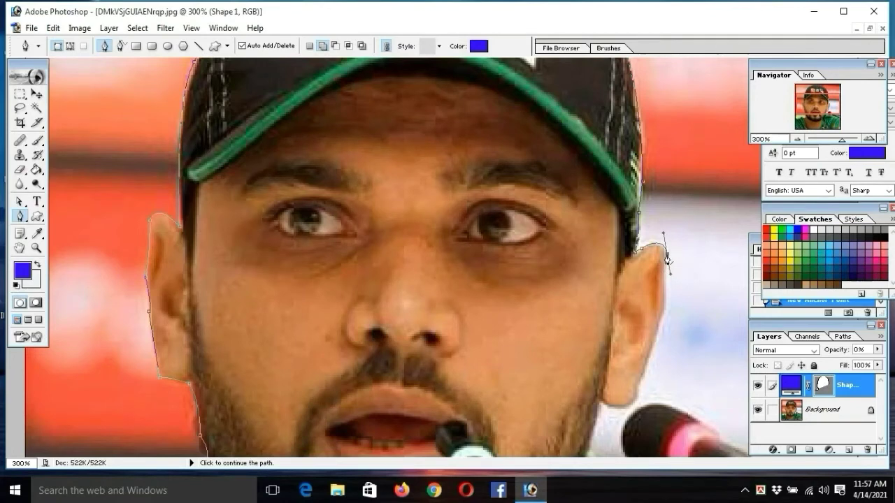
left_click(667, 255)
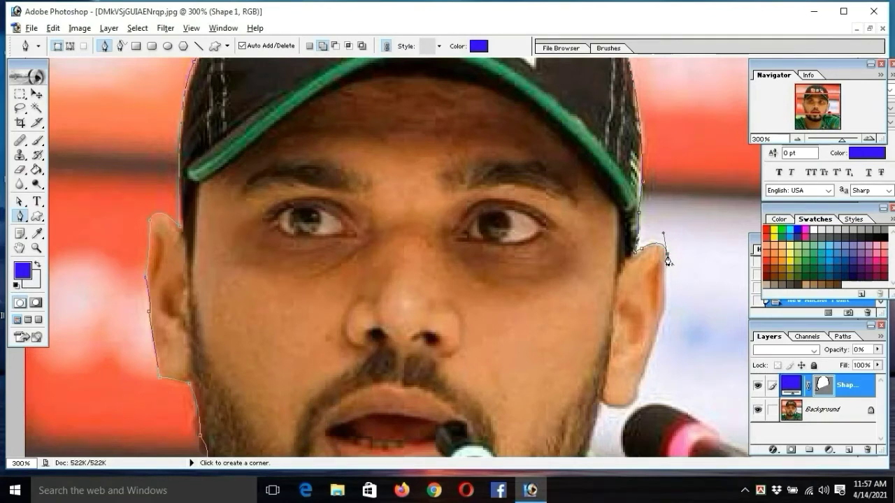
left_click(667, 293)
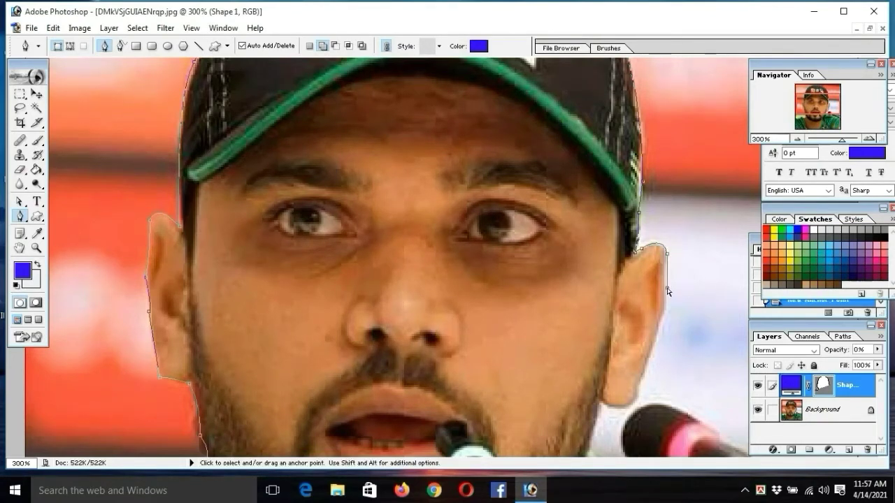
key("ctrl+z")
left_click(664, 310)
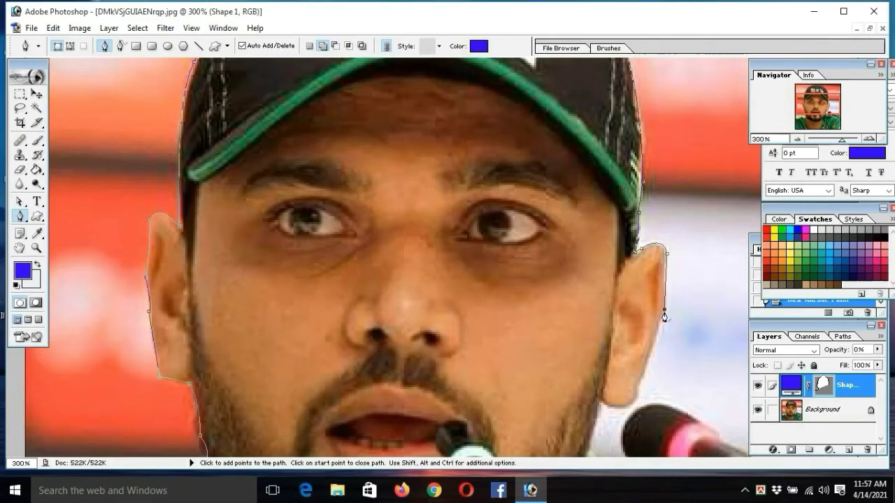
left_click(644, 372)
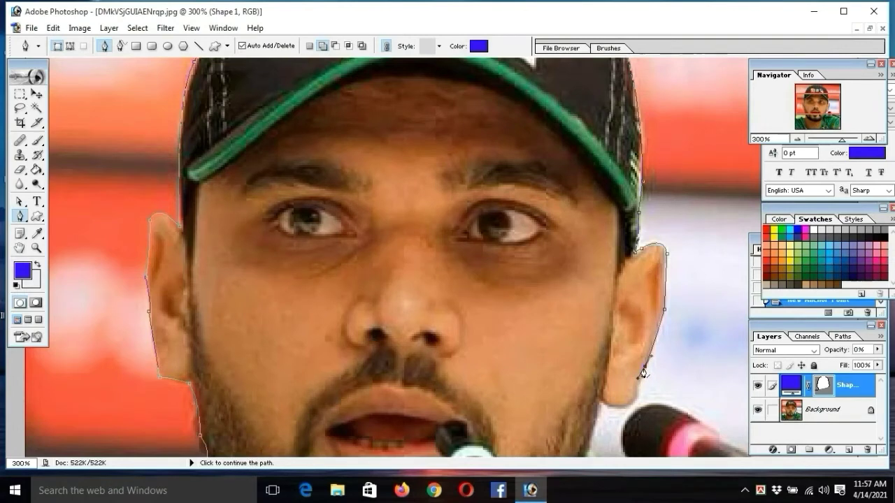
left_click(644, 373)
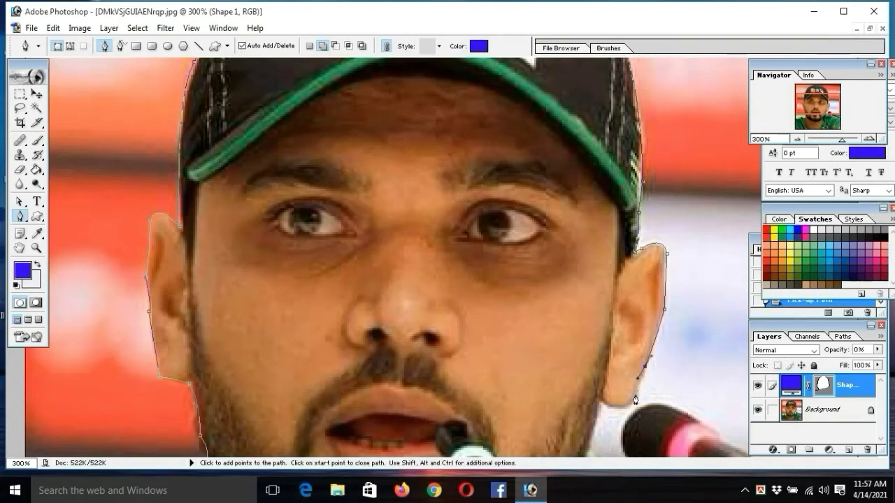
left_click(627, 403)
Extend the outline down the jaw and neck onto the shoulder beside the microphone.
scroll(628, 409, "down", 2)
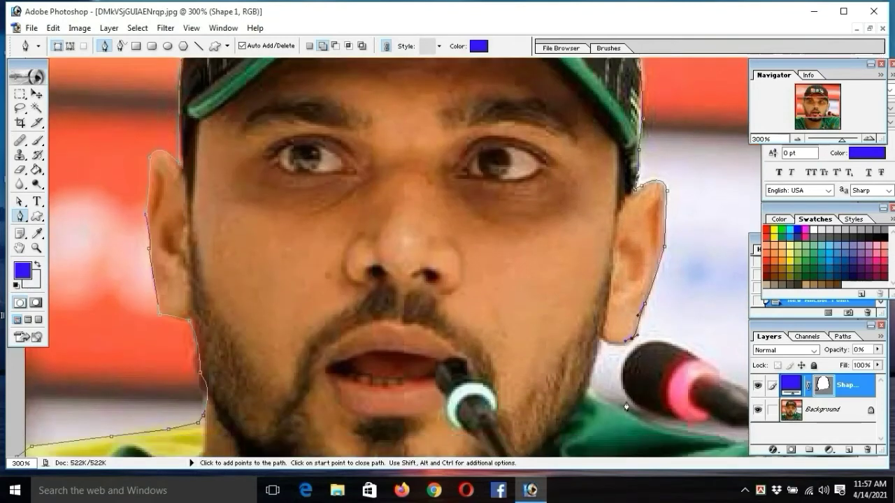
scroll(627, 405, "down", 3)
scroll(626, 405, "down", 1)
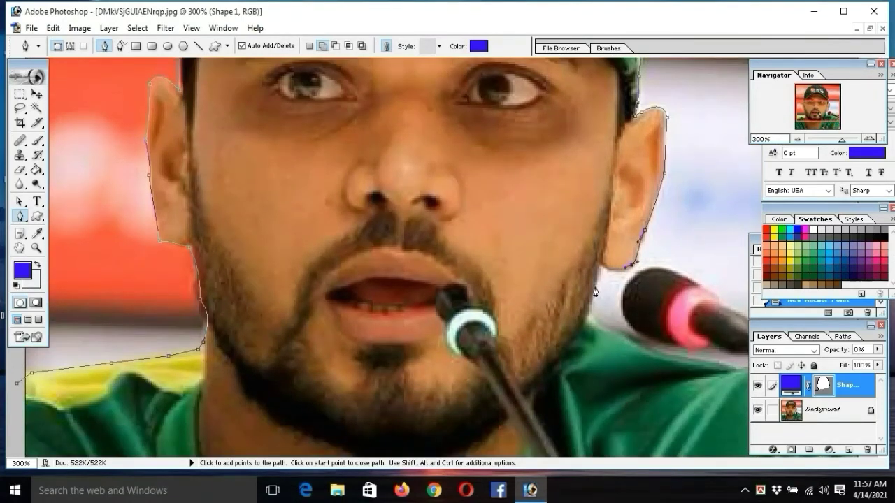
left_click_drag(593, 295, 599, 319)
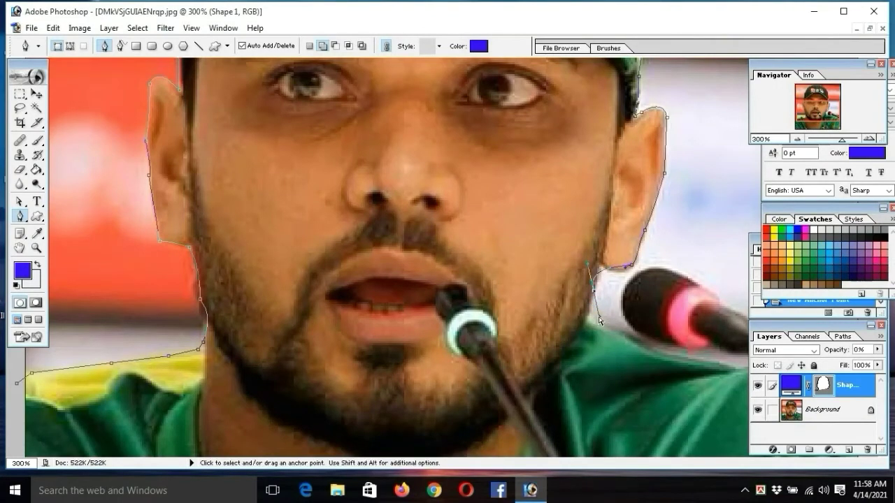
key("ctrl+z")
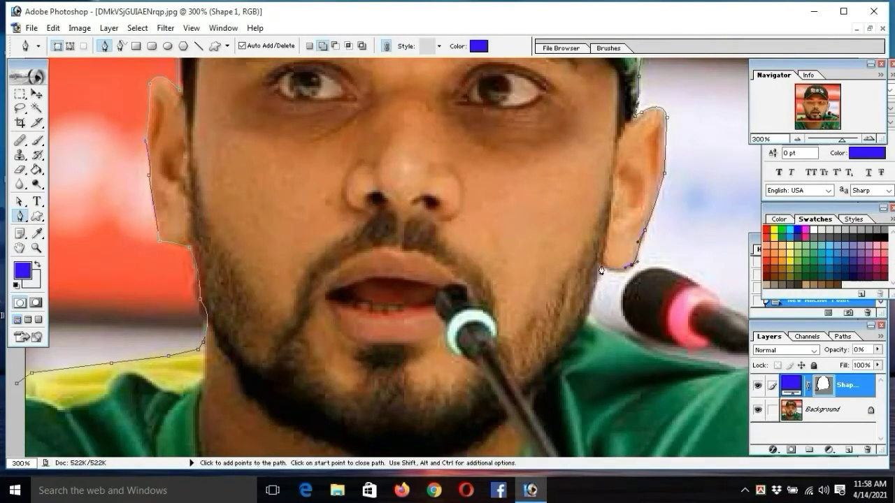
left_click_drag(582, 251, 576, 253)
left_click(601, 265, "alt")
left_click(592, 304)
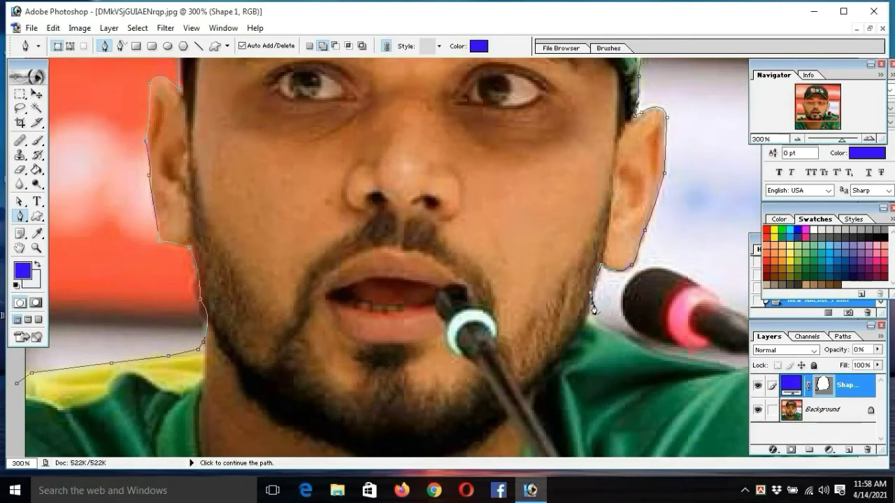
left_click_drag(641, 341, 699, 350)
left_click(641, 338, "alt")
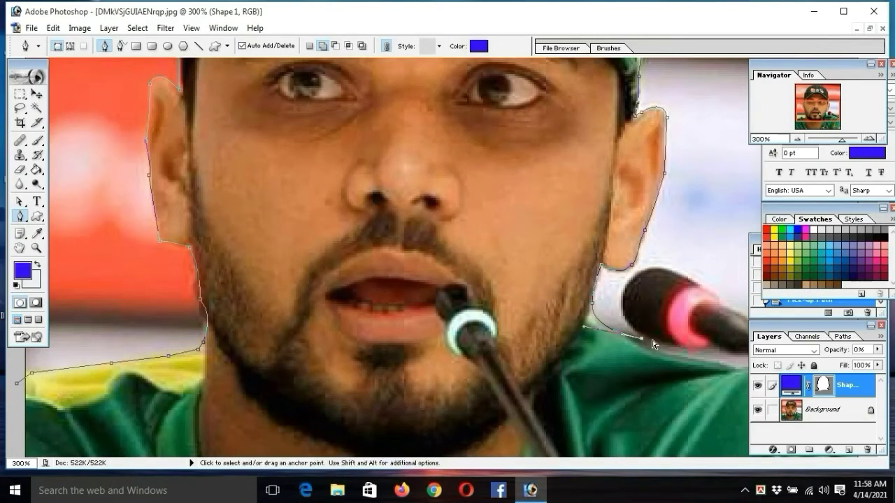
left_click(649, 339, "ctrl+alt")
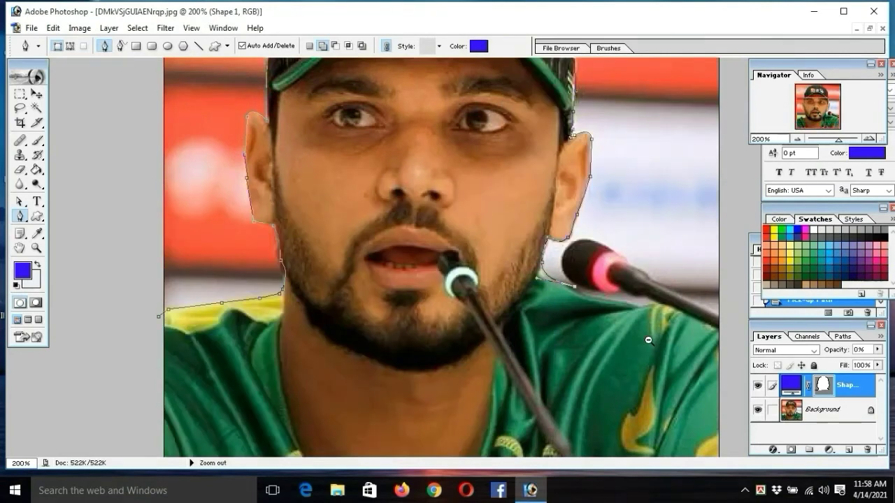
Loop anchors outside the photo's right edge and top, closing the path at the starting anchor.
left_click(649, 339, "ctrl+alt")
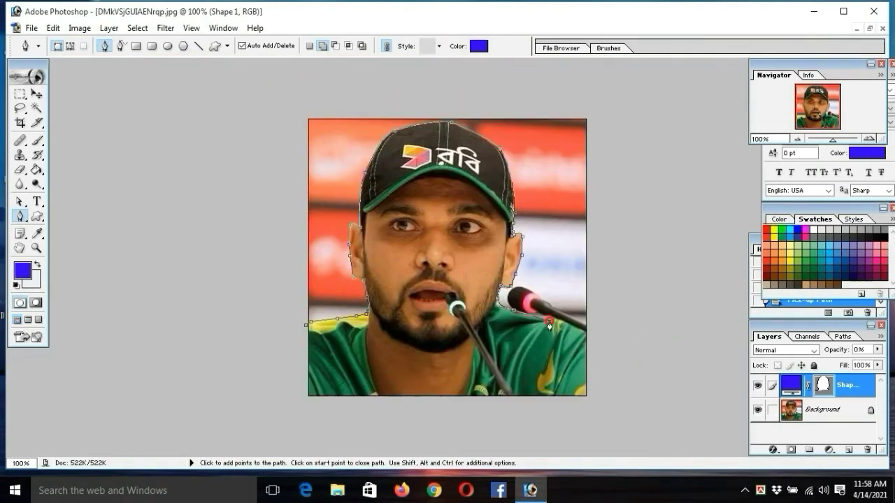
left_click(548, 322)
mouse_move(590, 341)
left_mouse_down()
mouse_move(289, 81)
mouse_move(228, 172)
mouse_move(232, 280)
left_mouse_up()
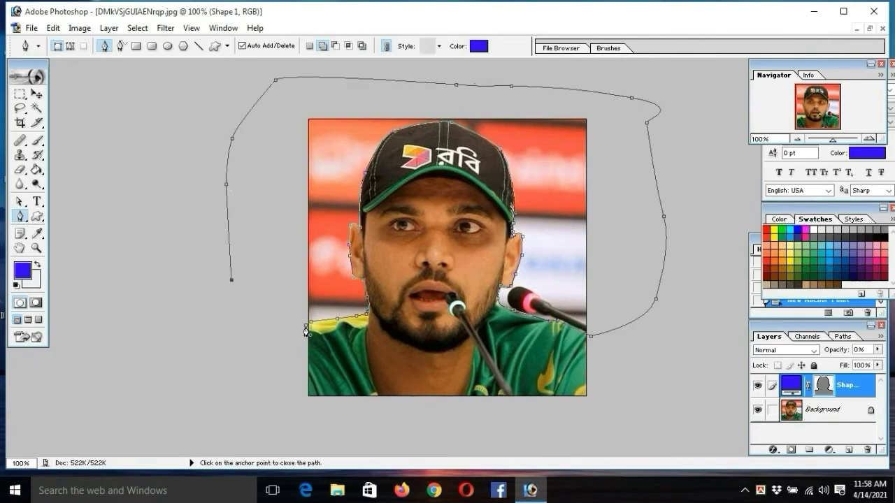
left_click(304, 328)
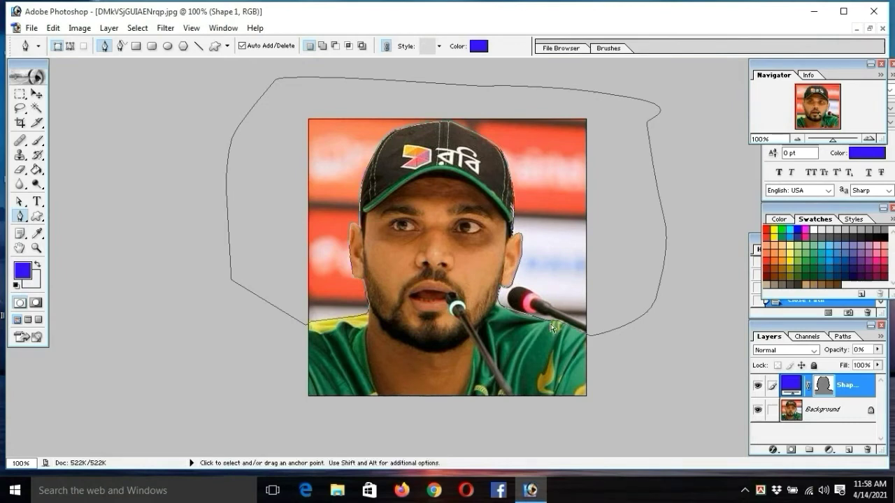
Load the closed path as a selection, dismiss the locked-layer error, and select the Background layer.
key("ctrl+Return")
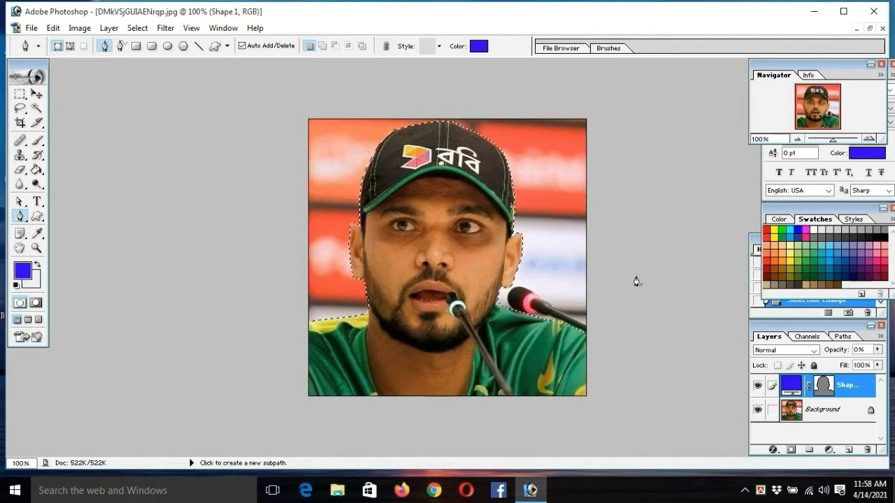
key("Delete")
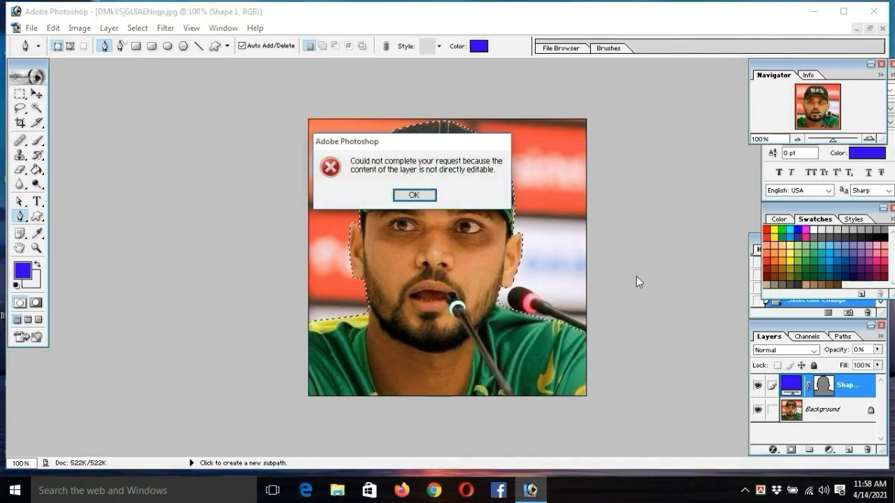
left_click(414, 195)
left_click(847, 418)
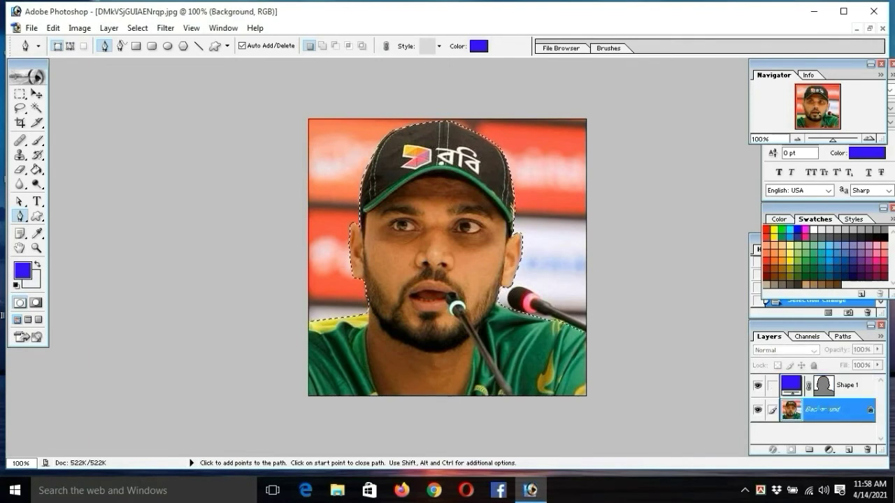
Delete the backdrop outside the selection on the Background layer.
key("Delete")
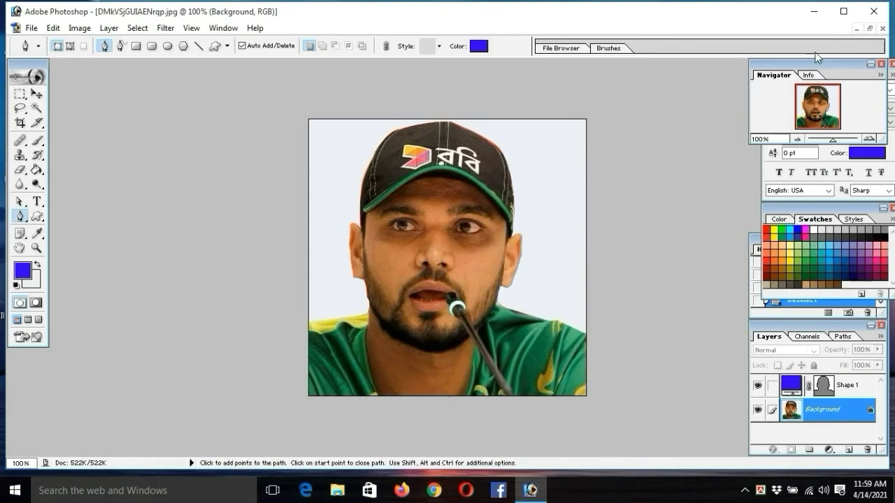
Drag the cut-out portrait into Untitled-1 and position it at the page's top-left corner.
left_click(870, 29)
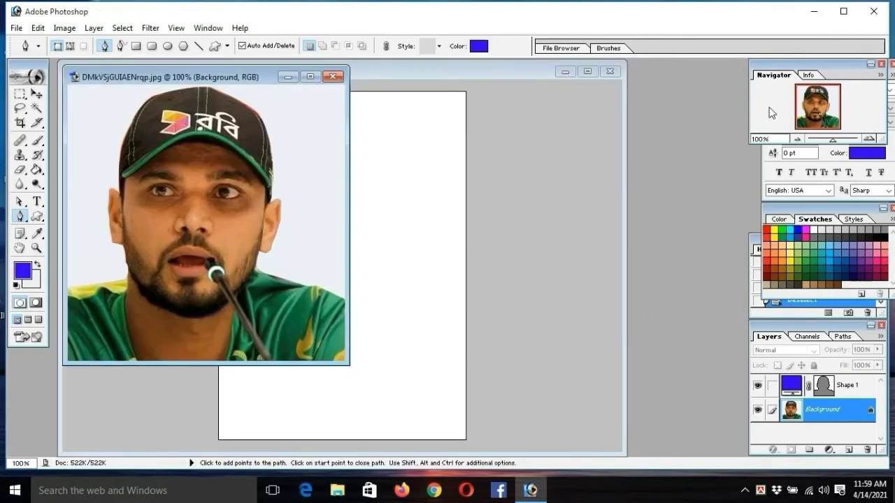
left_click(37, 94)
mouse_move(193, 206)
left_mouse_down()
mouse_move(417, 307)
mouse_move(289, 199)
mouse_move(413, 324)
left_mouse_up()
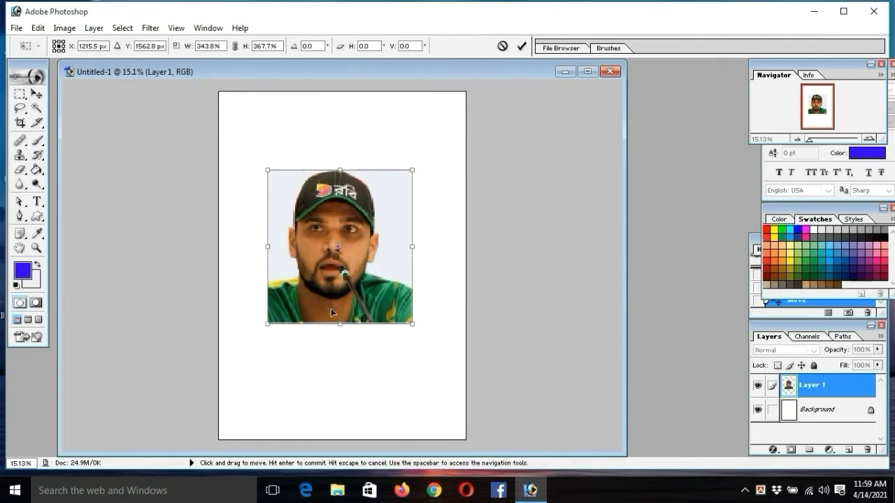
key("Return")
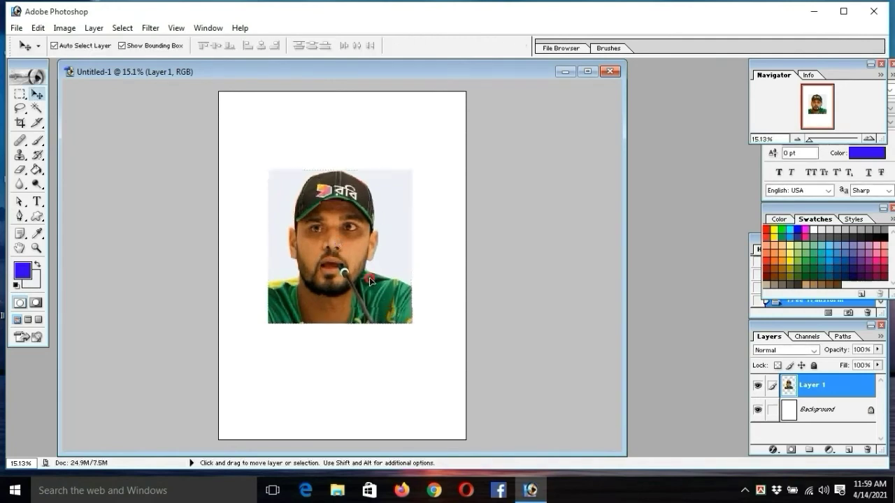
left_click_drag(383, 294, 336, 220)
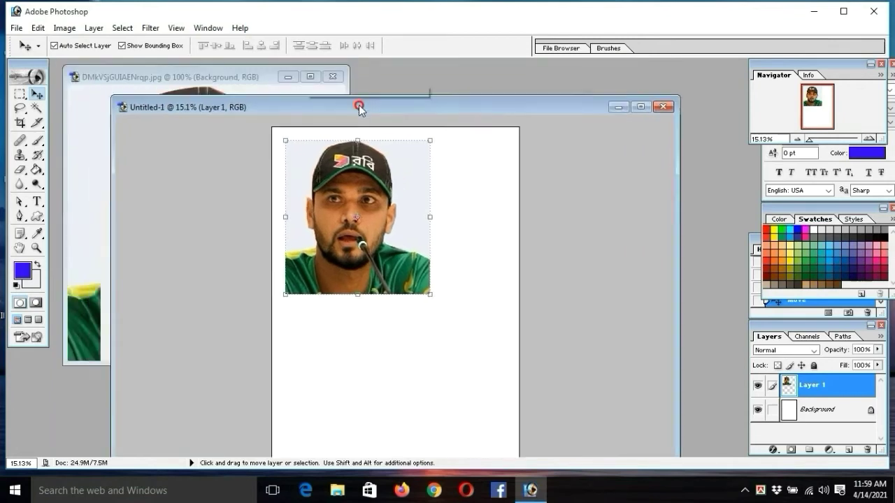
left_click_drag(301, 72, 513, 123)
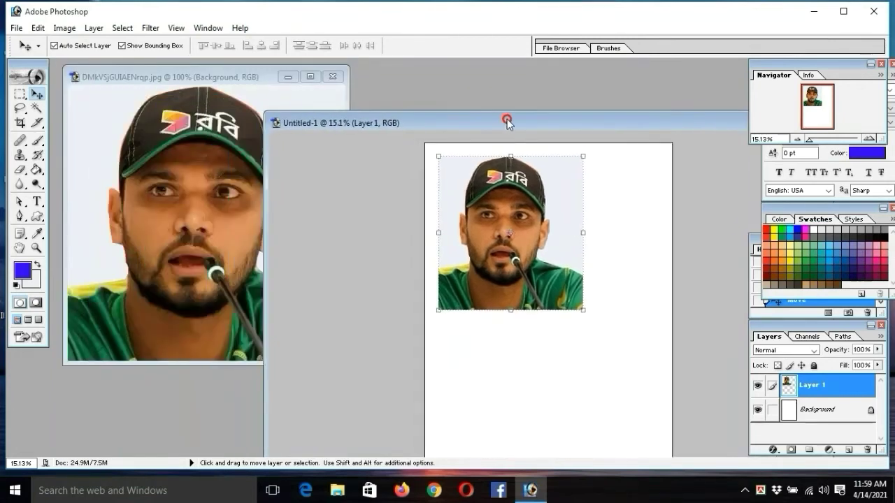
left_click(92, 136)
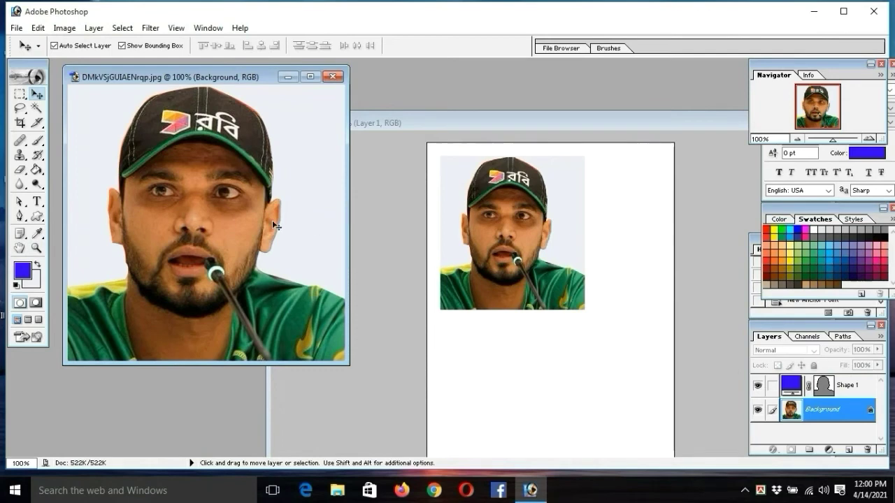
Select the light backdrop by colour and fill it with blue.
left_click(36, 107)
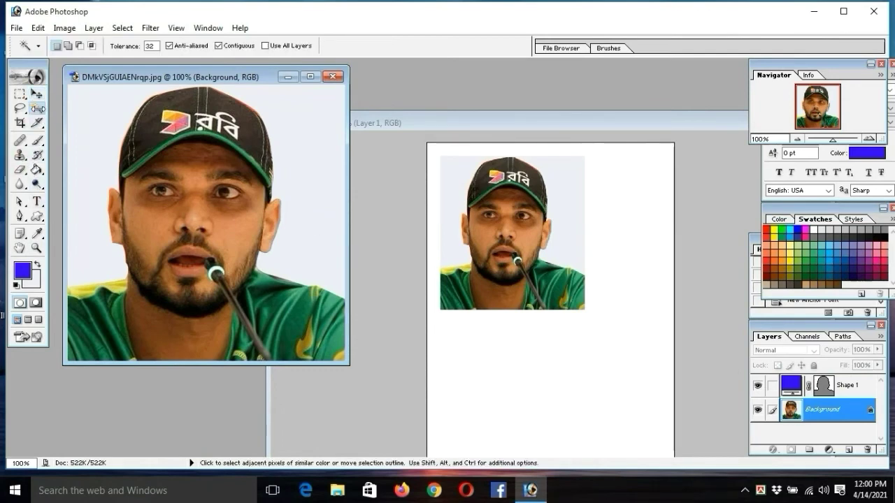
left_click(93, 129)
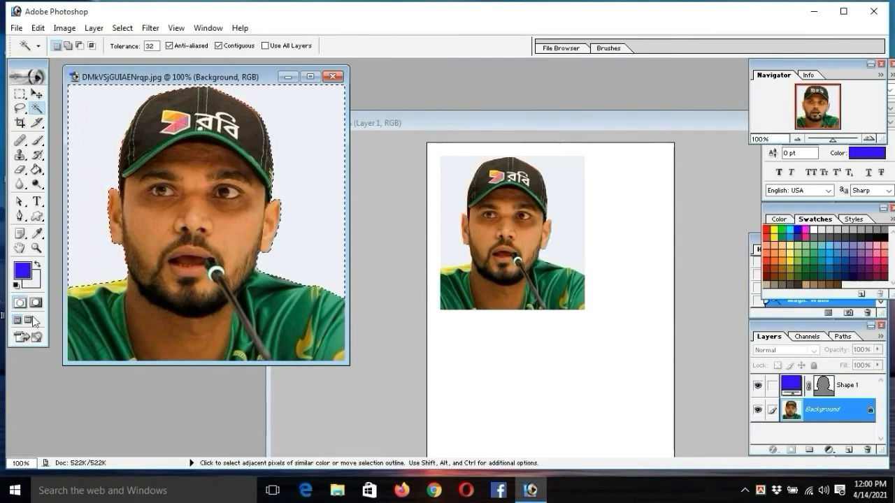
left_click(32, 281)
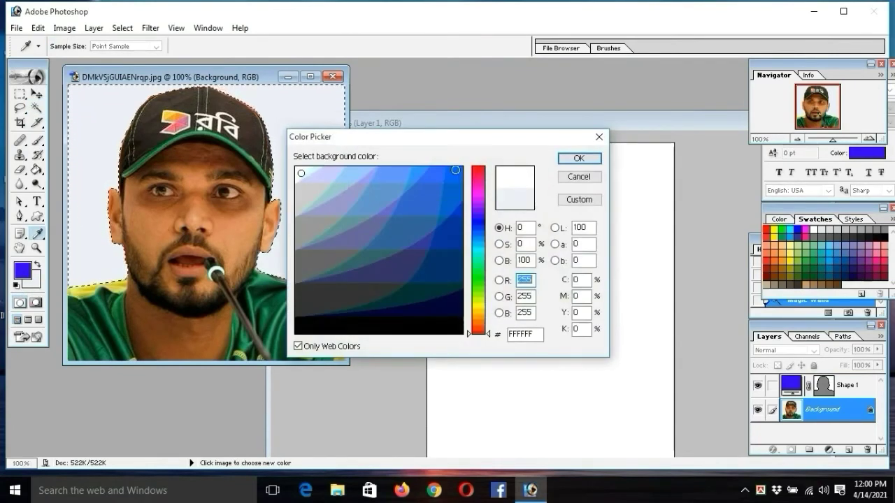
left_click(454, 171)
left_click(579, 158)
key("w")
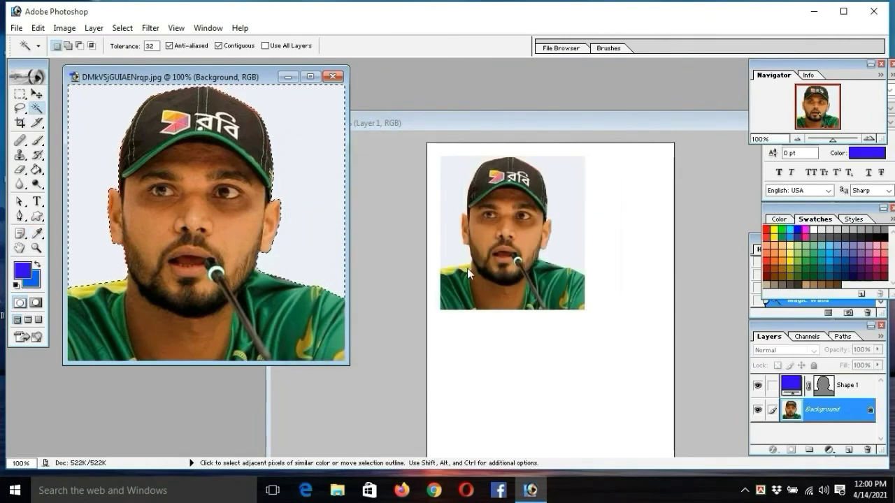
key("Delete")
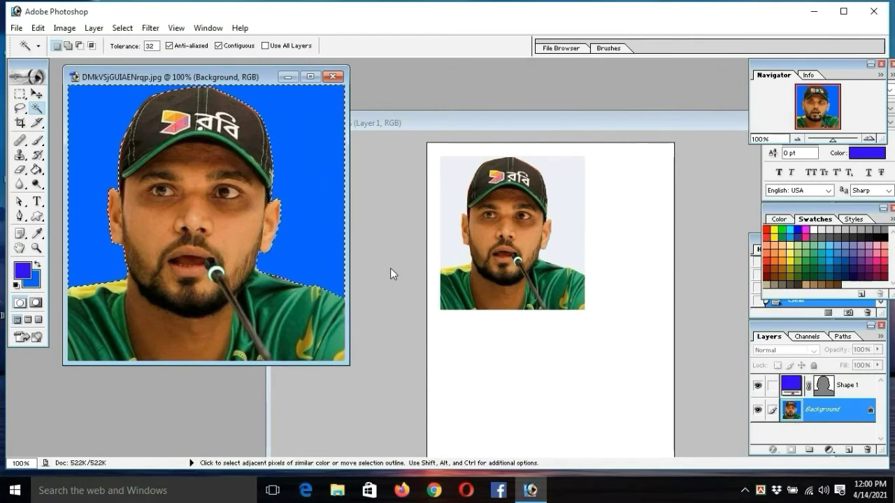
Set the background colour to pure red and fill the selected backdrop with it.
left_click(36, 285)
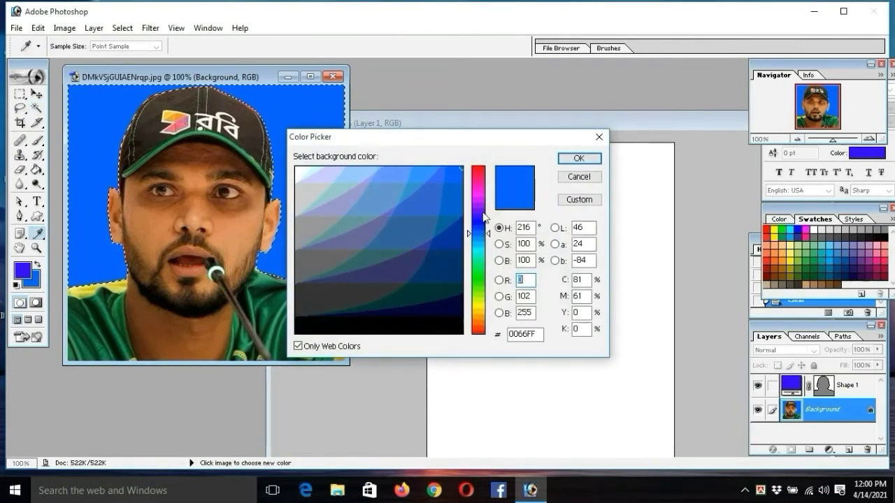
left_click_drag(483, 217, 478, 168)
left_click(579, 158)
key("w")
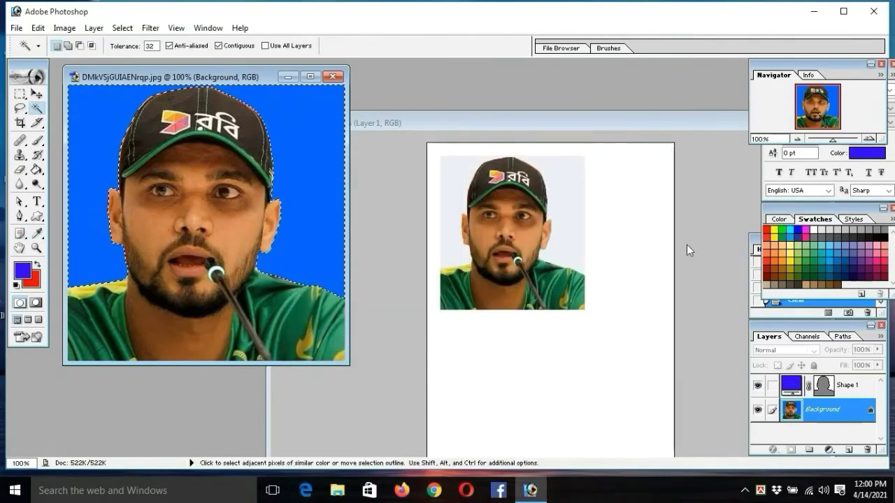
key("ctrl+BackSpace")
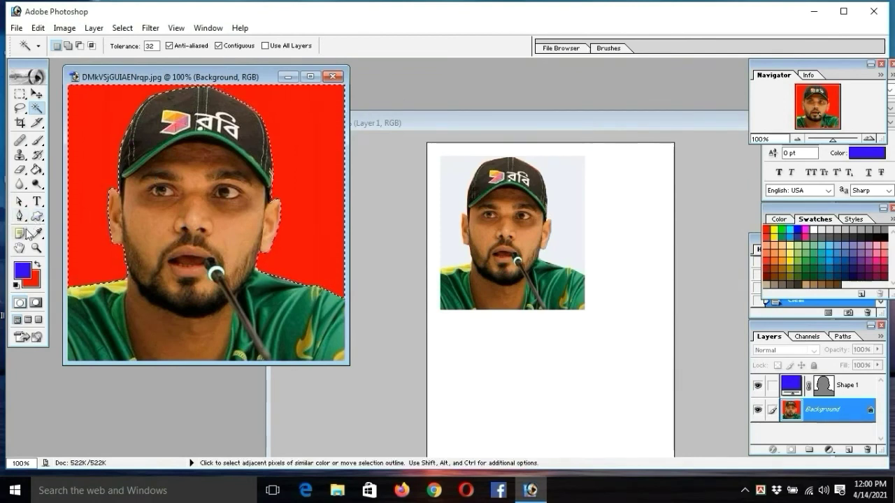
Reposition the A4 page window and eyedropper a light cream foreground colour from the portrait.
left_click(287, 76)
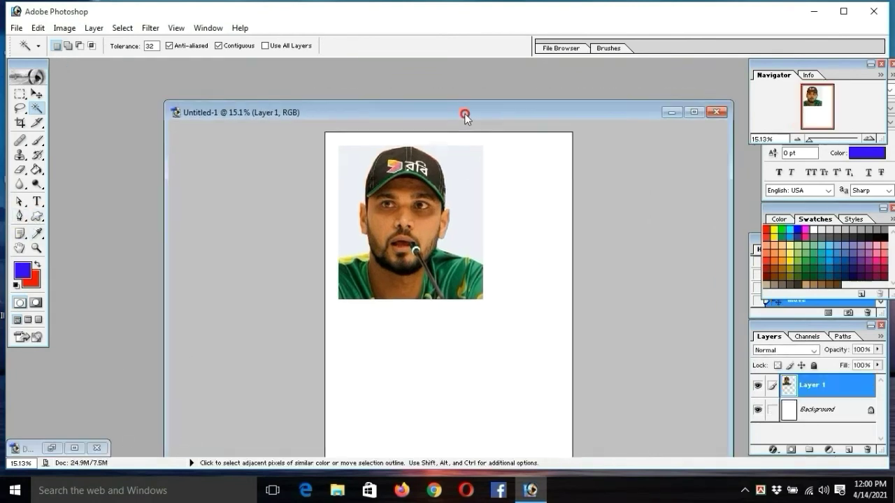
left_click_drag(563, 125, 385, 59)
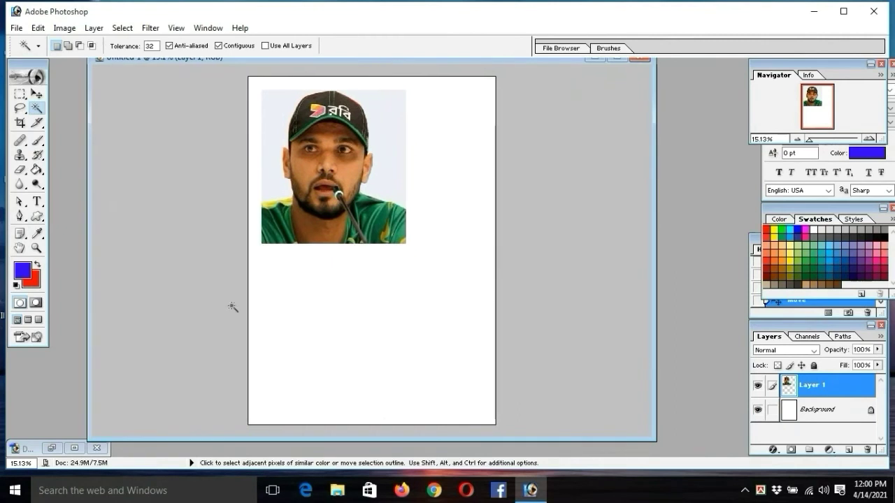
left_click(38, 234)
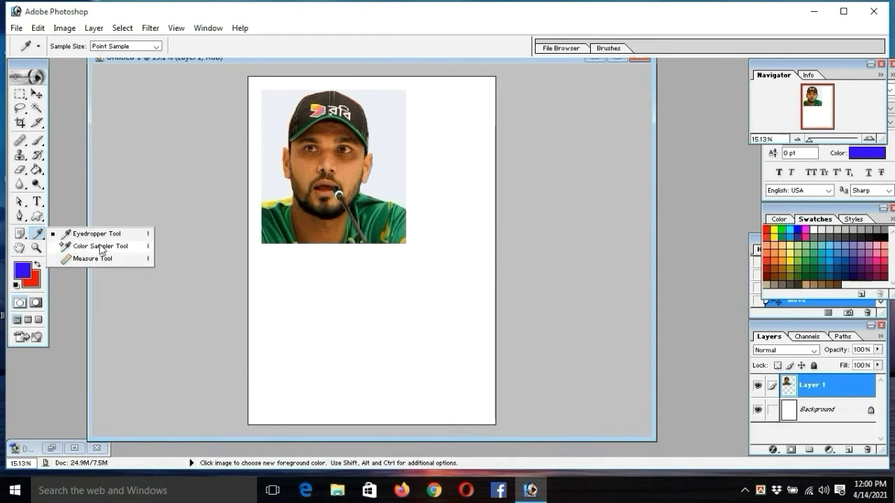
left_click(98, 234)
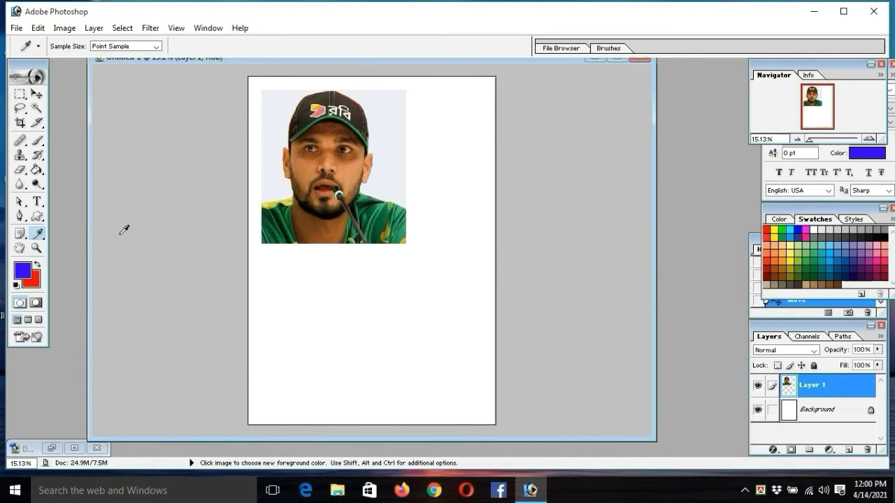
left_click(349, 167)
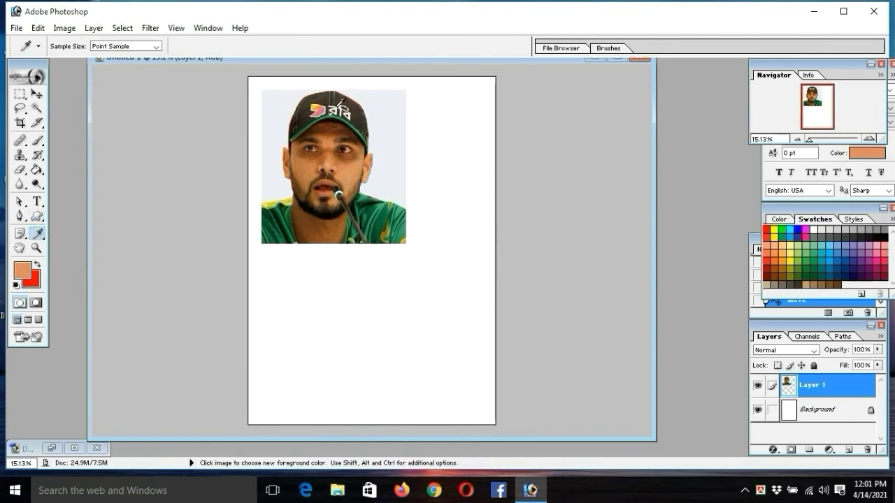
left_click(337, 107)
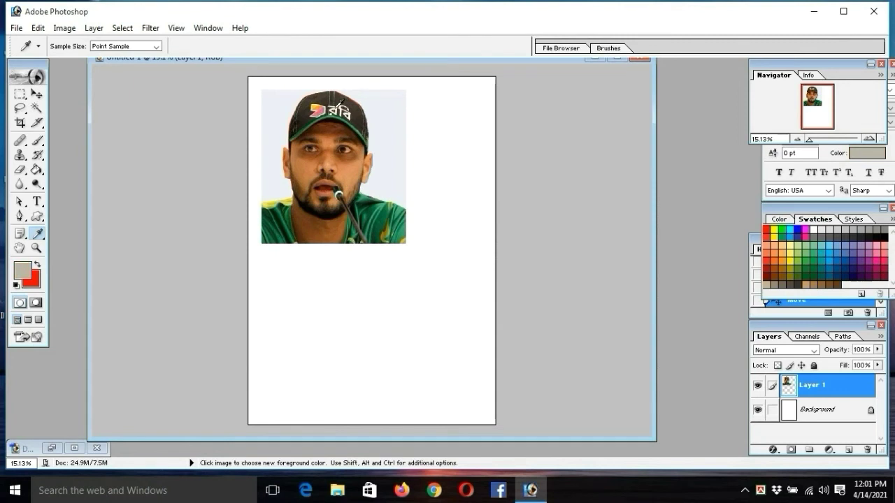
left_click(338, 107)
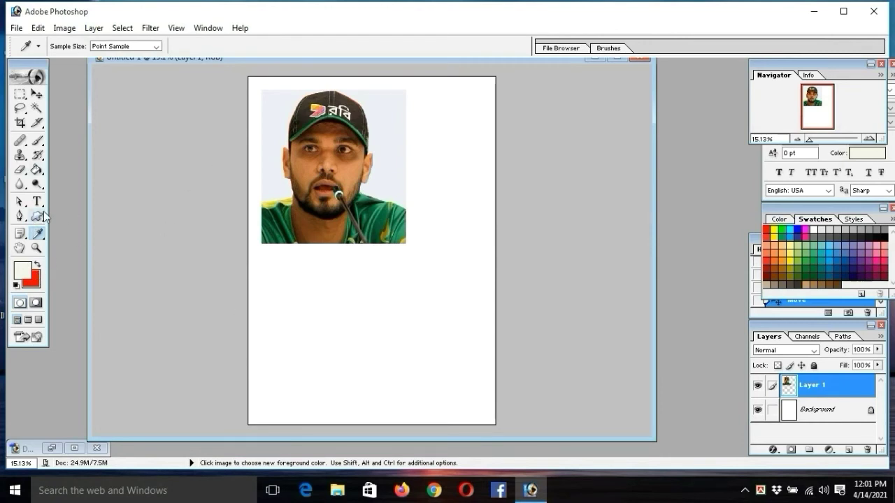
left_click(36, 247)
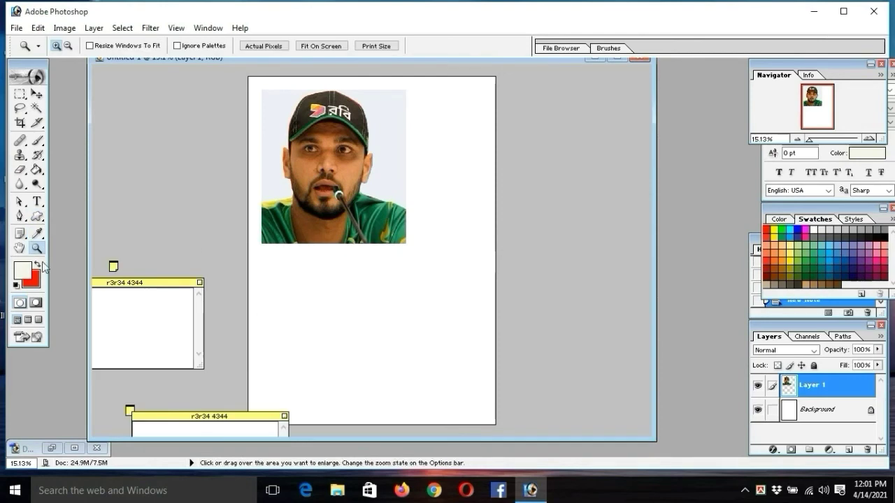
left_click(385, 182)
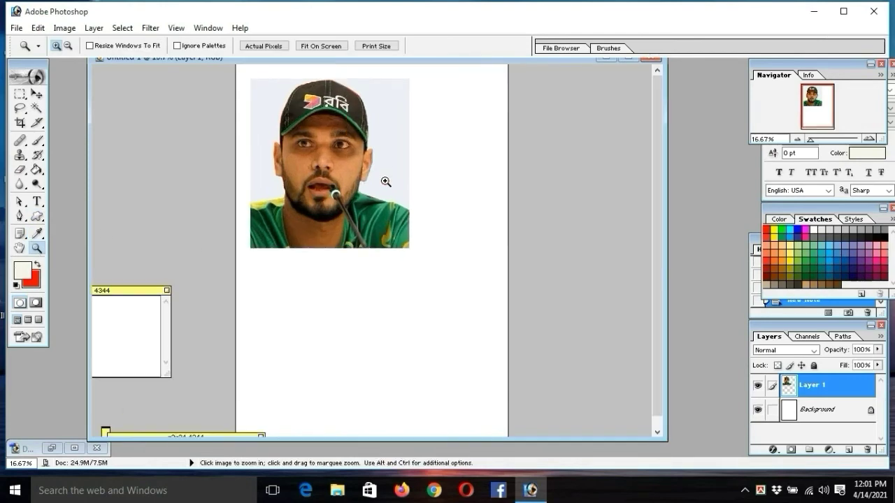
left_click(385, 182)
left_click(385, 181)
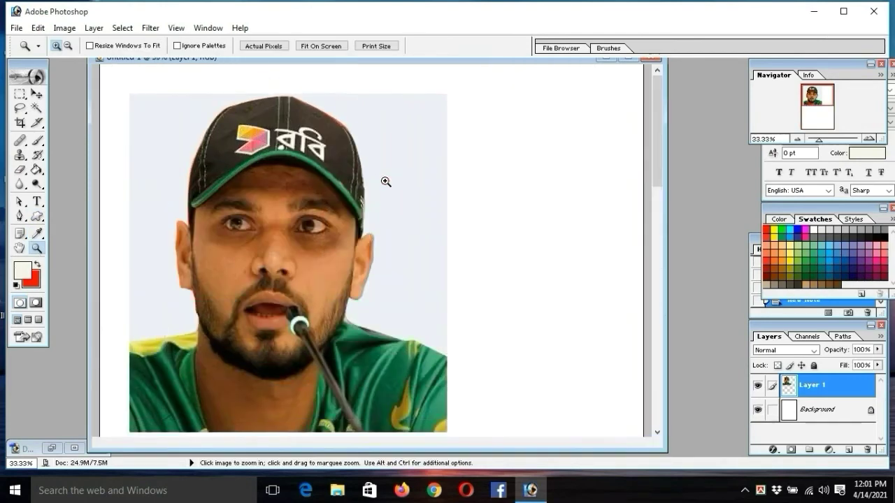
left_click(385, 182)
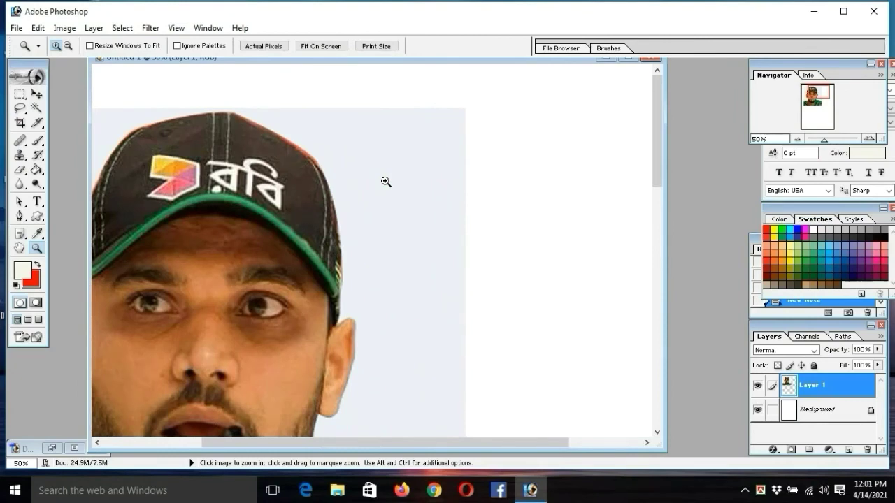
key("alt")
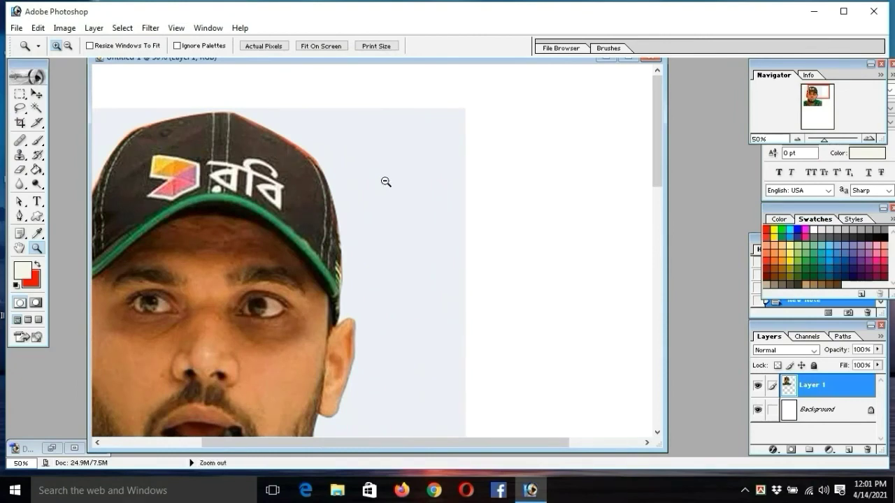
left_click(385, 182, "alt")
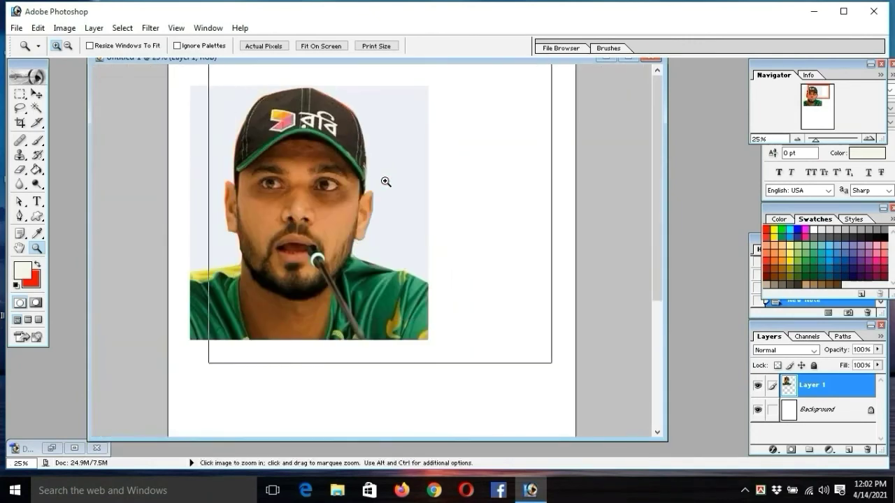
key("alt")
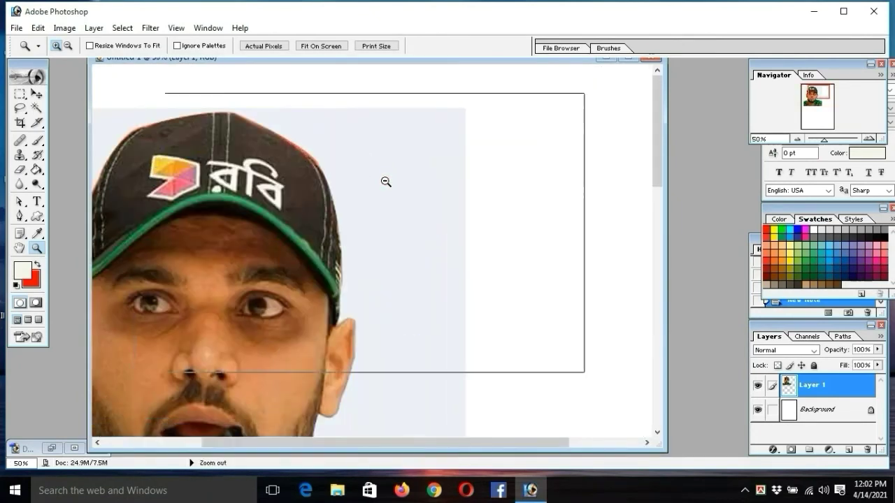
left_click(385, 182, "alt")
left_click(386, 181, "alt")
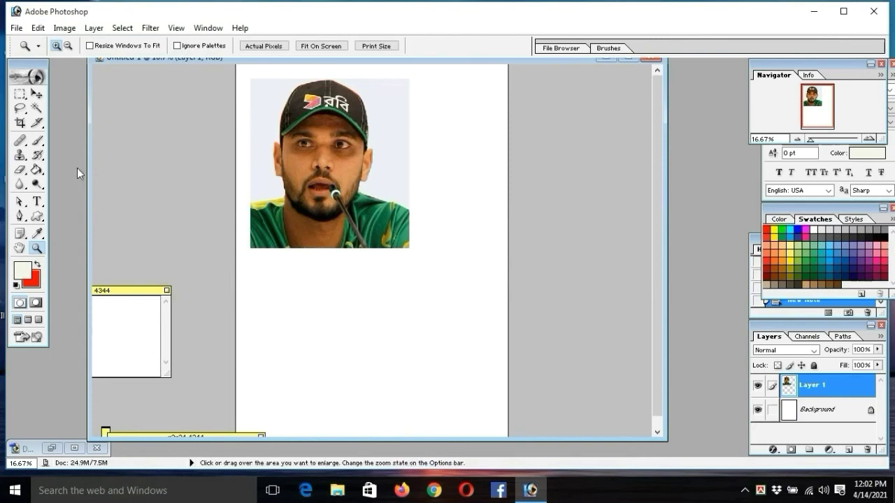
left_click(36, 94)
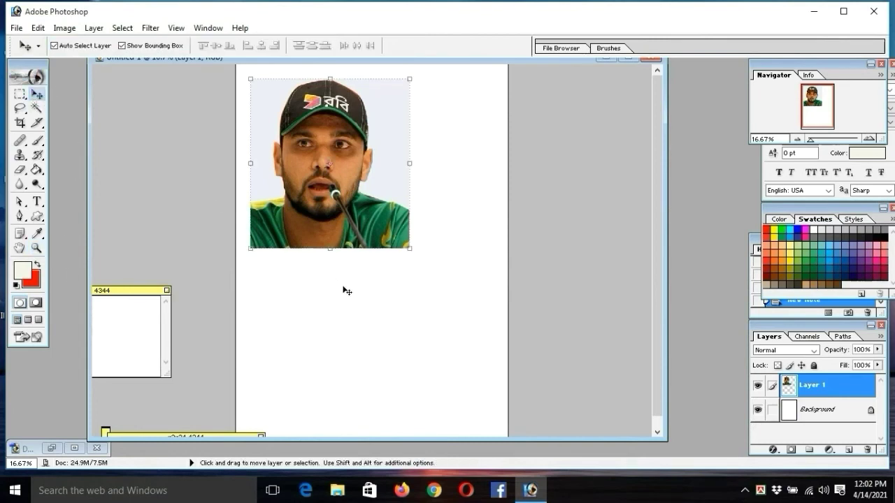
key("ctrl+space")
key("alt")
key("alt+space")
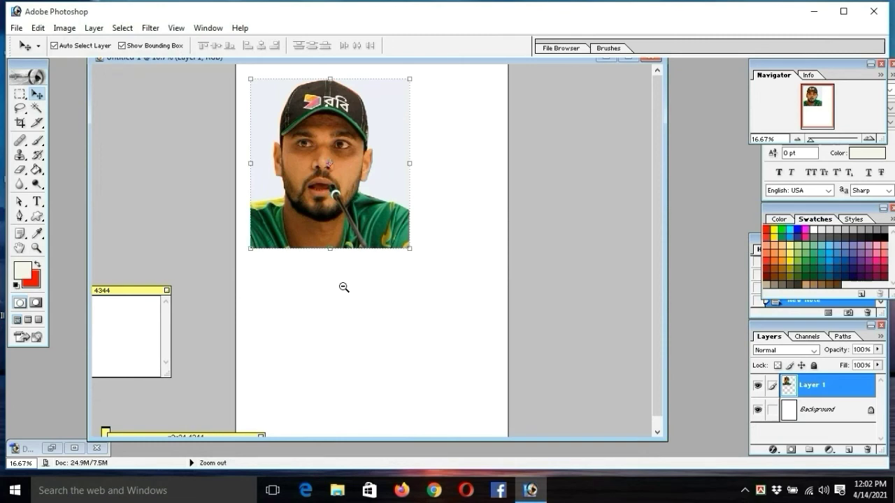
left_click(343, 287, "alt+space")
left_click(343, 288, "alt+space")
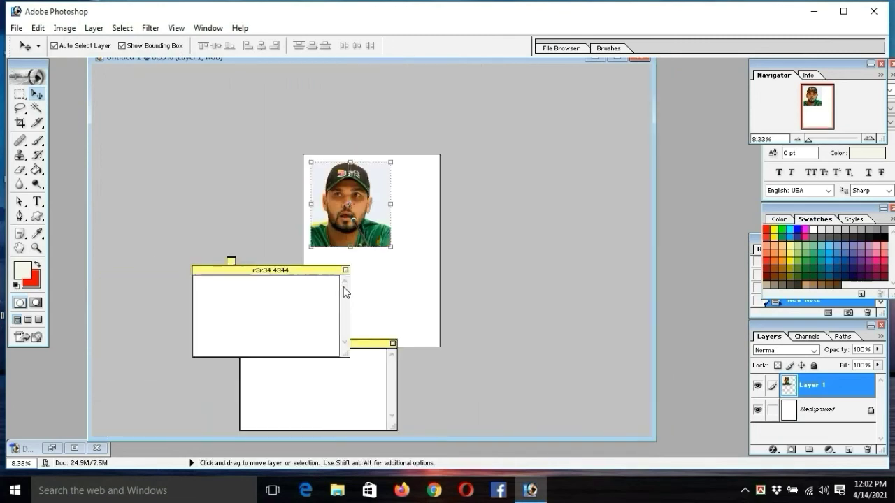
left_click(458, 229, "ctrl+space")
left_click(457, 229, "ctrl+space")
left_click(457, 230, "ctrl+space")
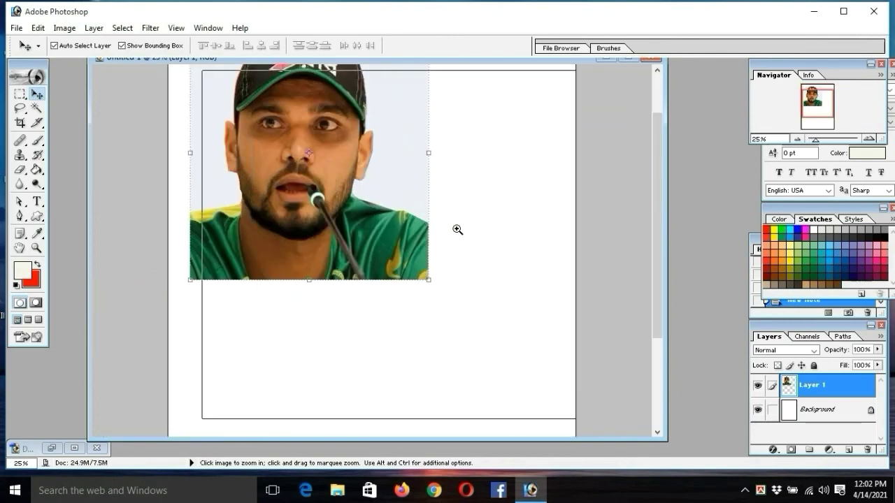
left_click(457, 229, "ctrl+space")
left_click(457, 229, "alt+space")
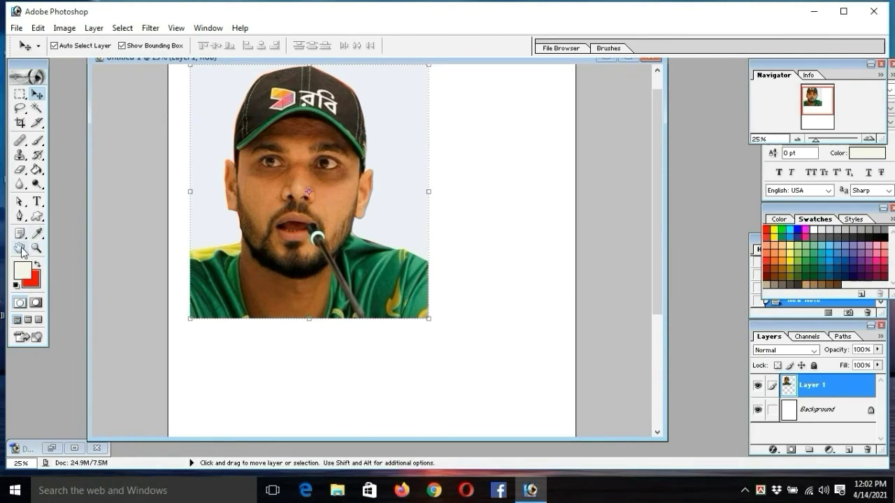
left_click(21, 249)
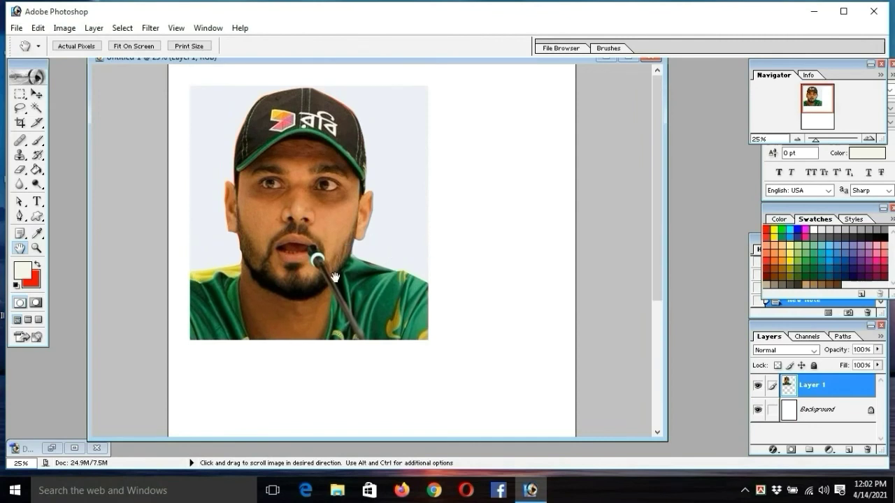
mouse_move(310, 195)
left_mouse_down()
mouse_move(280, 114)
mouse_move(309, 135)
mouse_move(310, 194)
mouse_move(336, 233)
left_mouse_up()
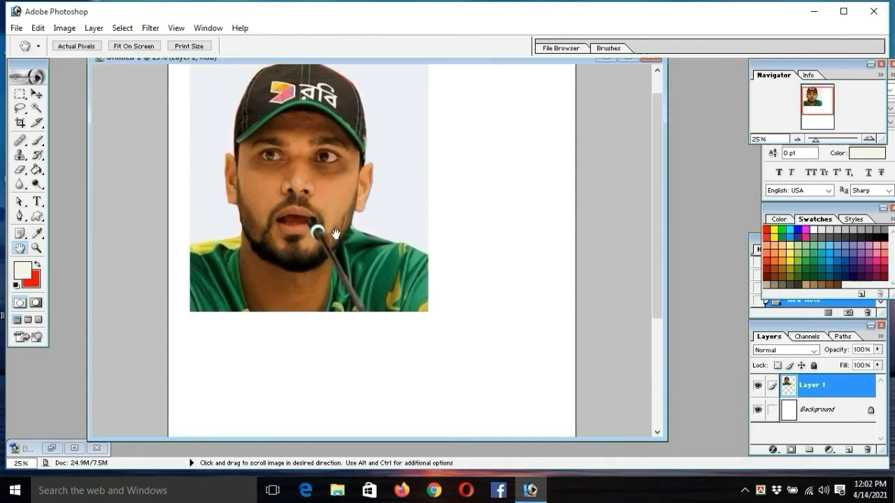
left_click(15, 28)
left_click(38, 48)
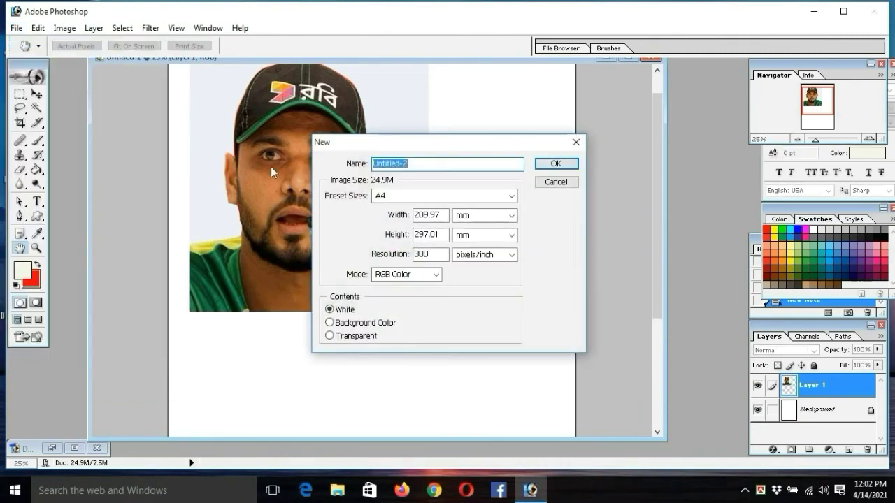
left_click(574, 144)
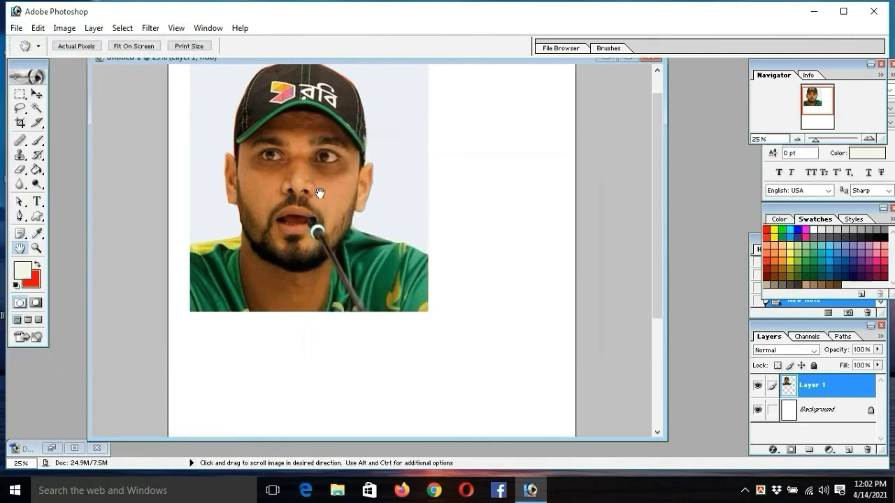
mouse_move(307, 194)
left_mouse_down()
mouse_move(298, 61)
mouse_move(304, 200)
left_mouse_up()
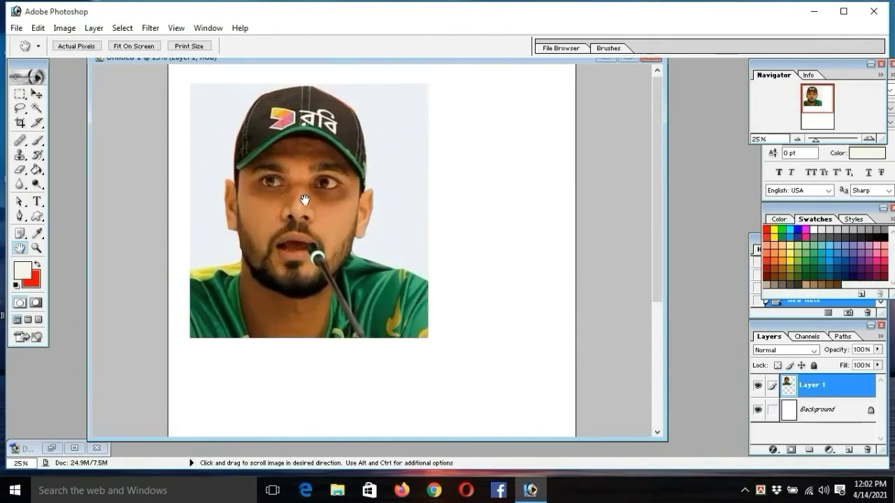